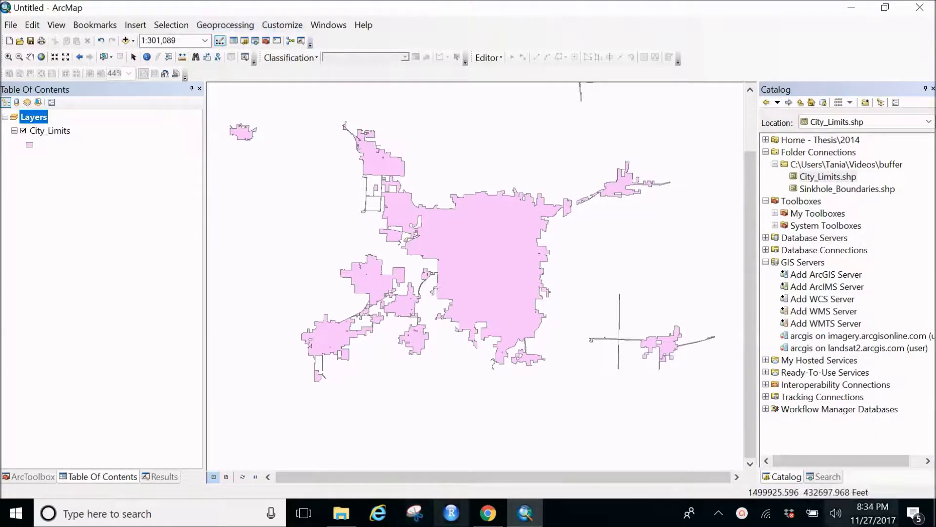
Step: Add Sinkhole_Boundaries.shp to the map and pan around to inspect its scattered polygons
left_click(824, 190)
left_click_drag(824, 194, 372, 247)
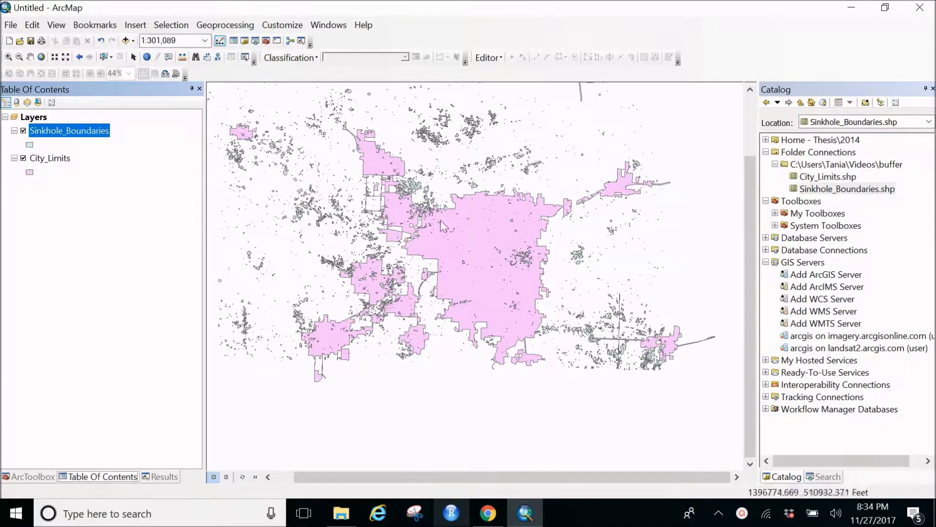
left_click_drag(473, 241, 520, 371)
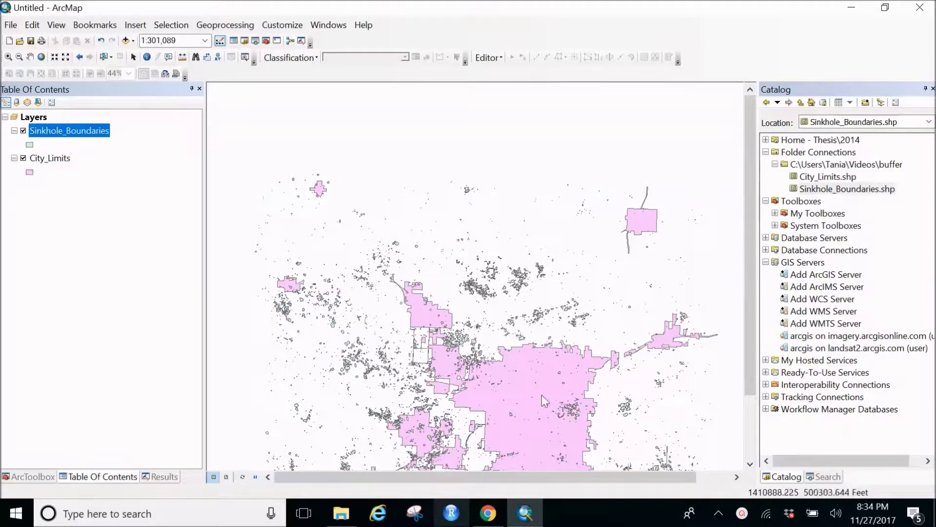
left_click_drag(527, 401, 476, 285)
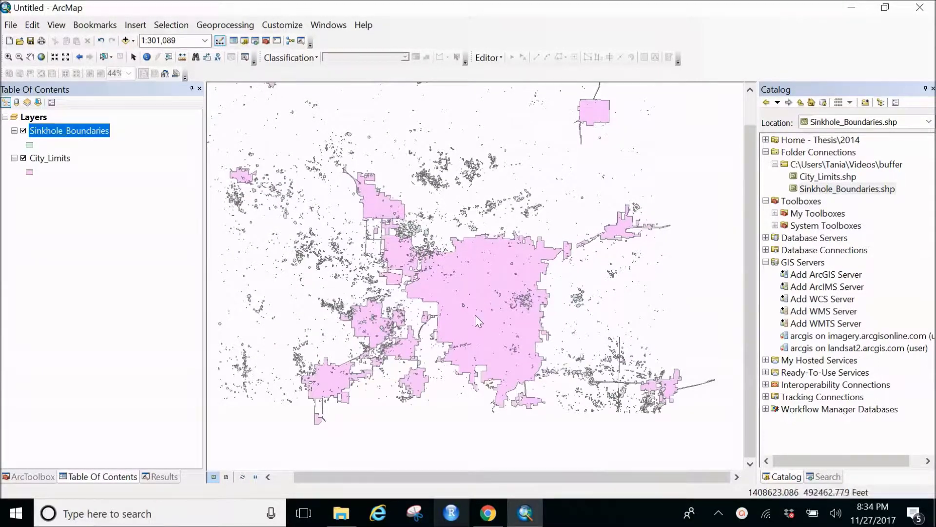
mouse_move(477, 318)
left_mouse_down()
mouse_move(529, 366)
mouse_move(500, 388)
mouse_move(475, 326)
left_mouse_up()
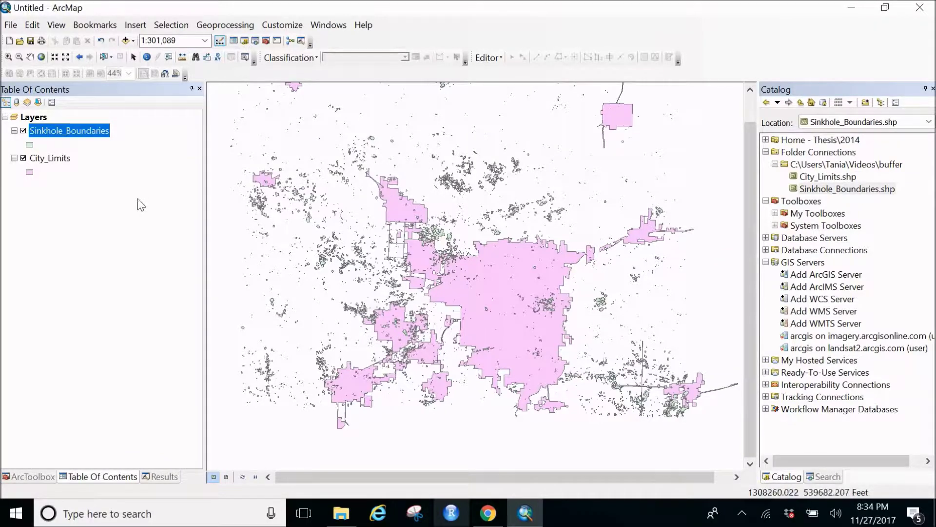
right_click(44, 130)
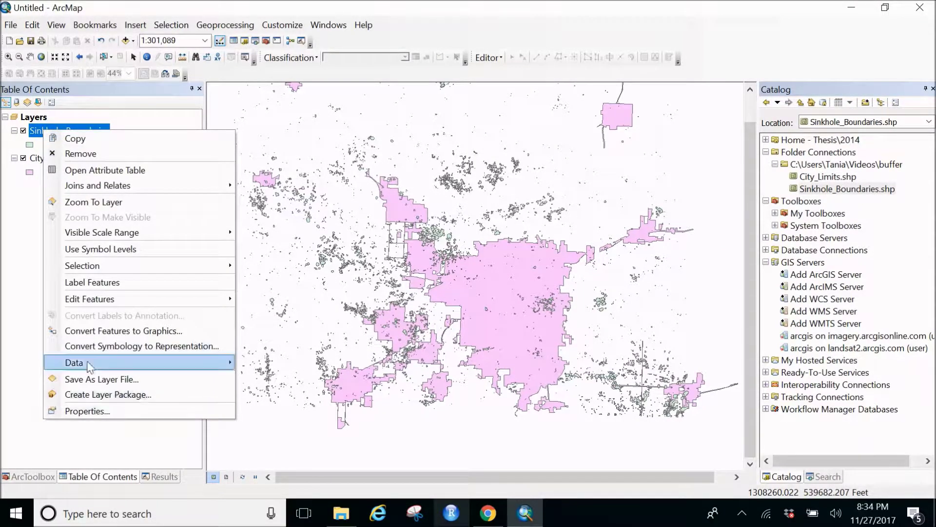
Step: Open the Sinkhole_Boundaries attribute table and move its window into place
left_click(107, 171)
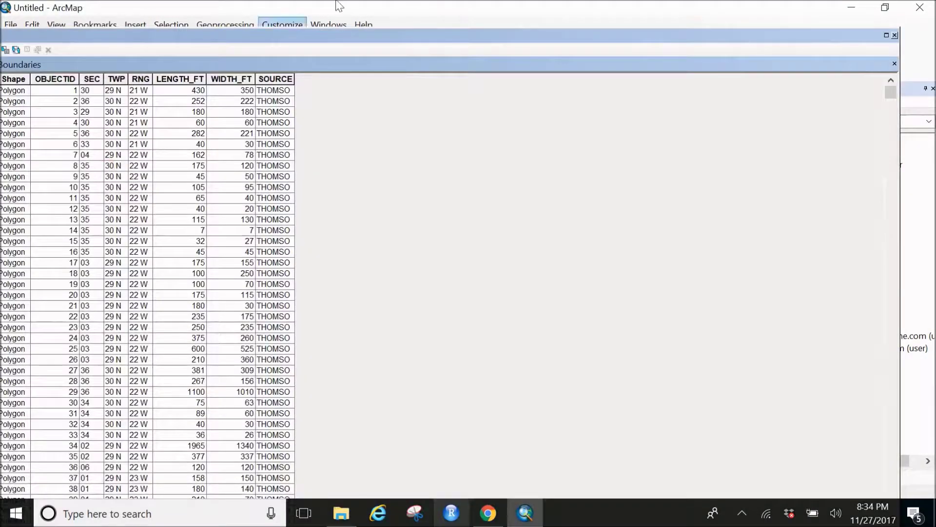
left_click_drag(345, 33, 405, 16)
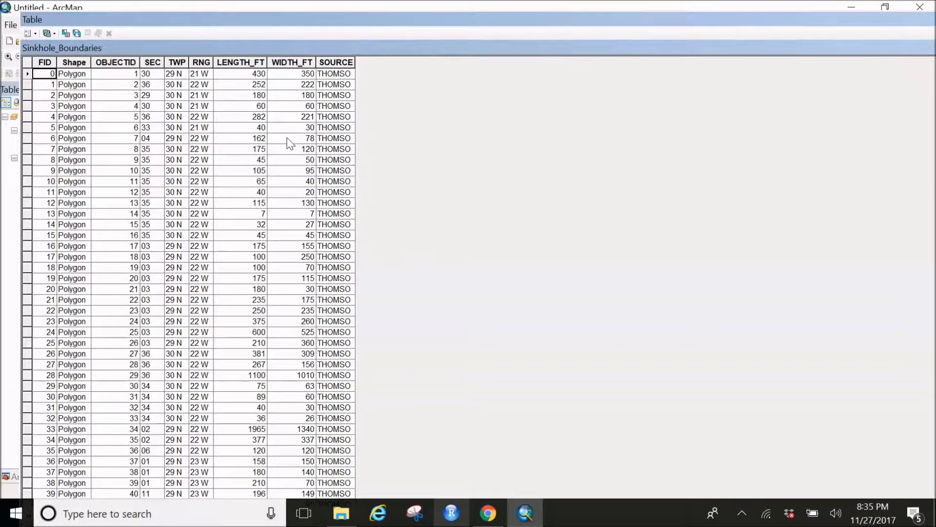
right_click(245, 63)
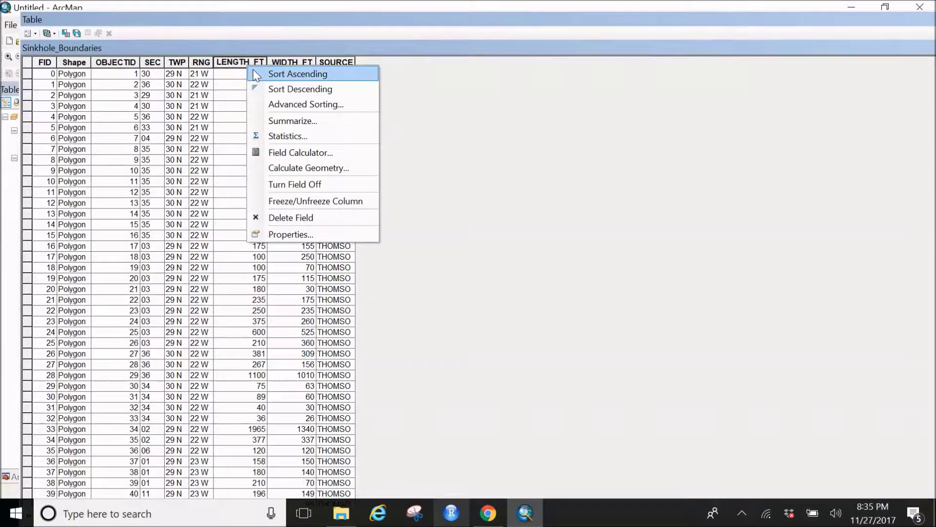
Step: Sort LENGTH_FT ascending, scroll past the zero-length rows, and maximize the table window
left_click(255, 75)
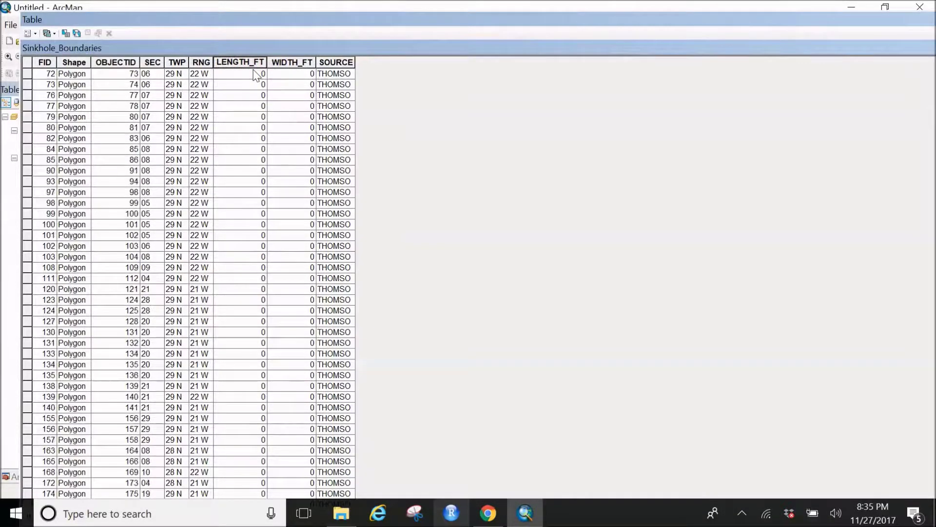
scroll(259, 97, "down", 20)
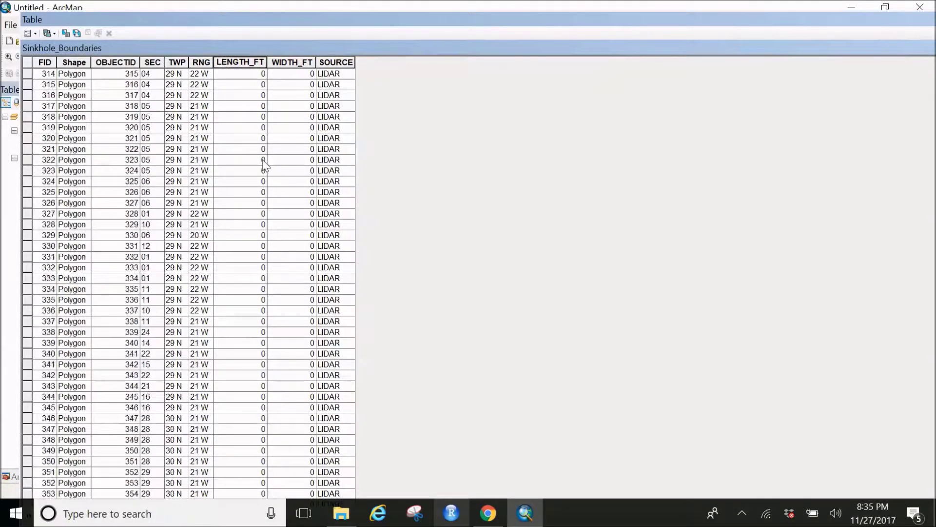
scroll(264, 165, "down", 18)
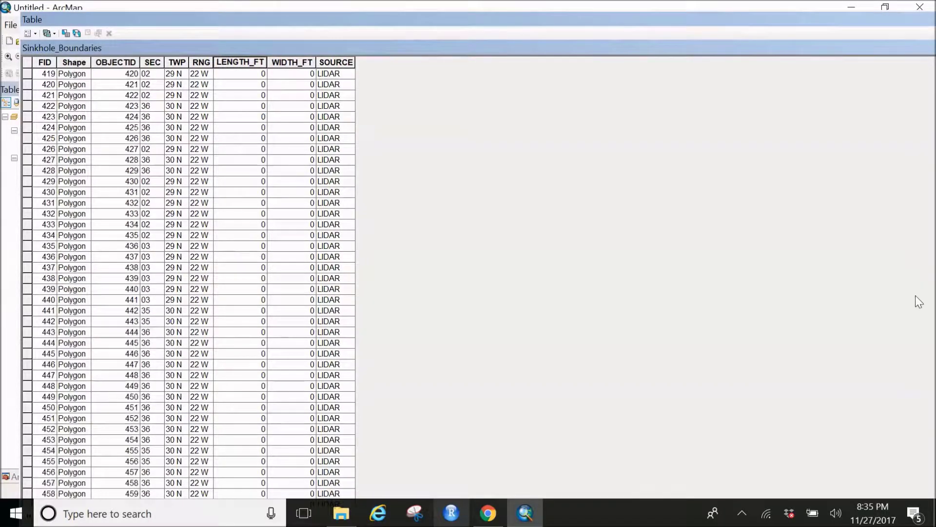
left_click_drag(718, 25, 696, 8)
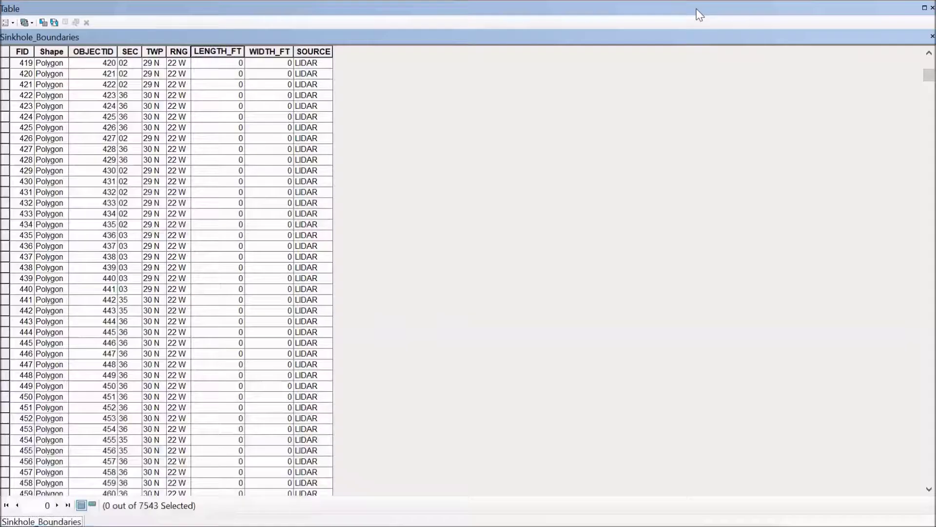
left_click(924, 7)
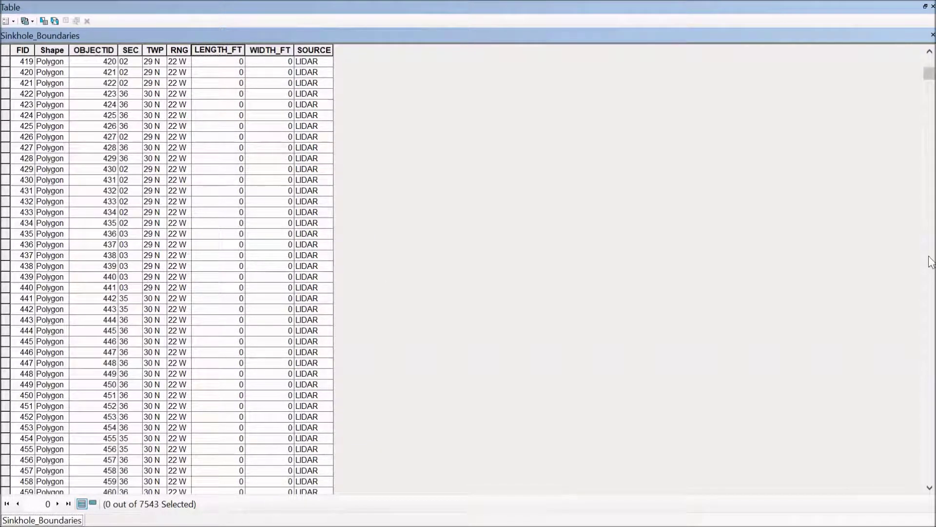
Step: Sort the attribute table by LENGTH_FT in descending order
right_click(214, 50)
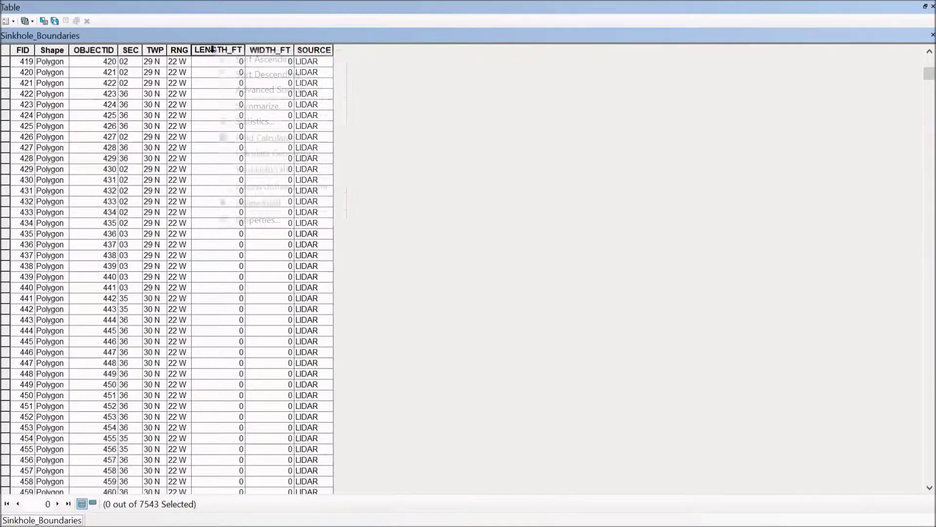
left_click(229, 75)
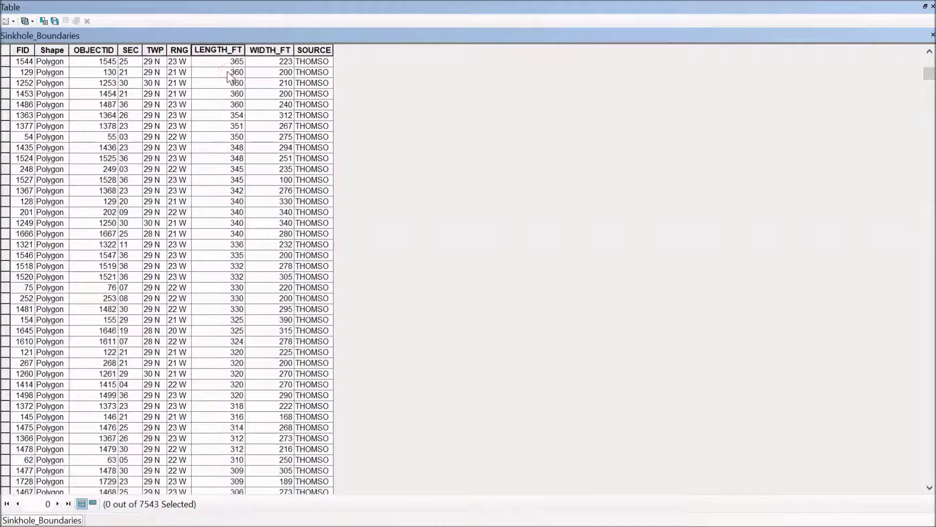
scroll(229, 73, "down", 10)
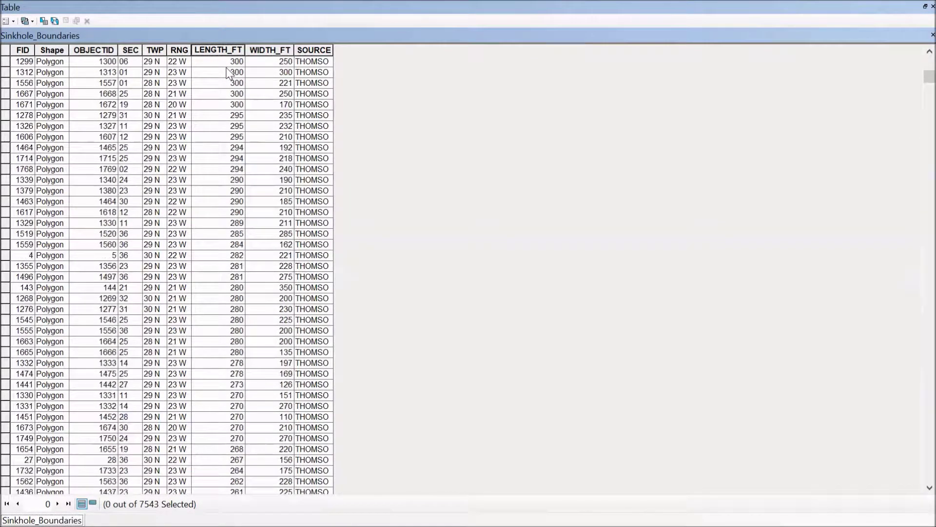
scroll(230, 73, "up", 6)
right_click(214, 47)
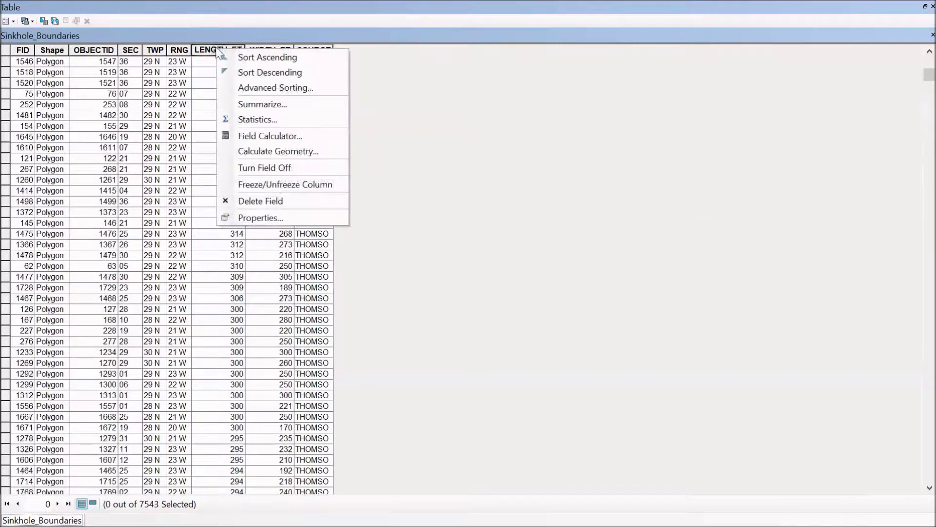
left_click(214, 47)
right_click(215, 48)
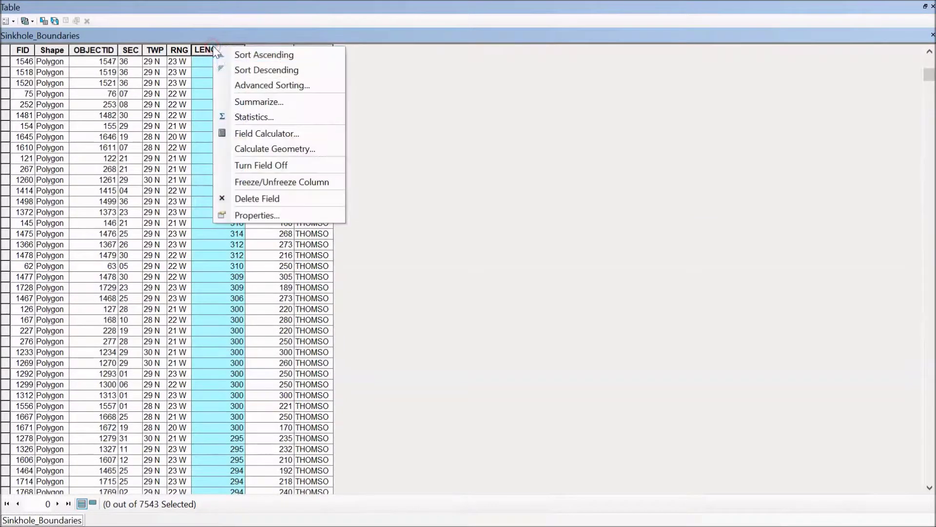
left_click(226, 76)
Step: Review the sorted rows, returning to the top sinkhole: 4800 ft long, 2000 ft wide
scroll(225, 77, "down", 20)
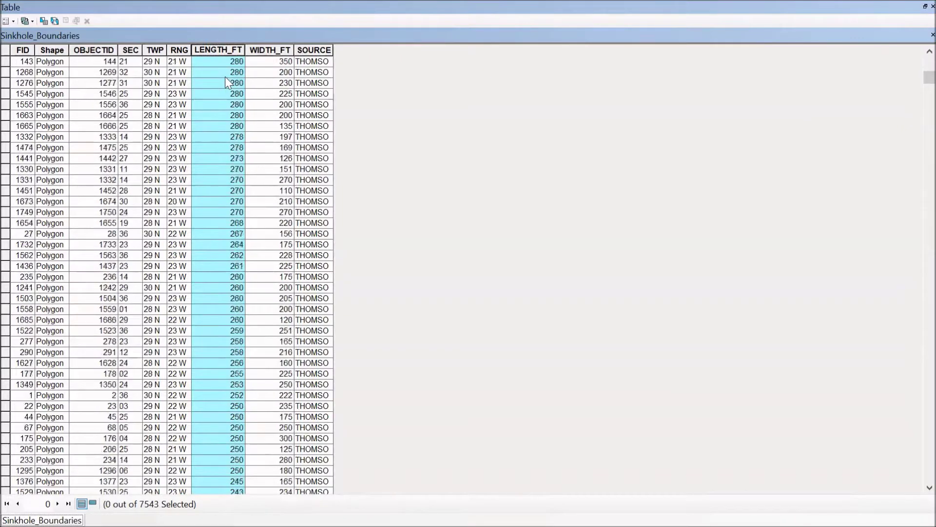
scroll(225, 78, "down", 20)
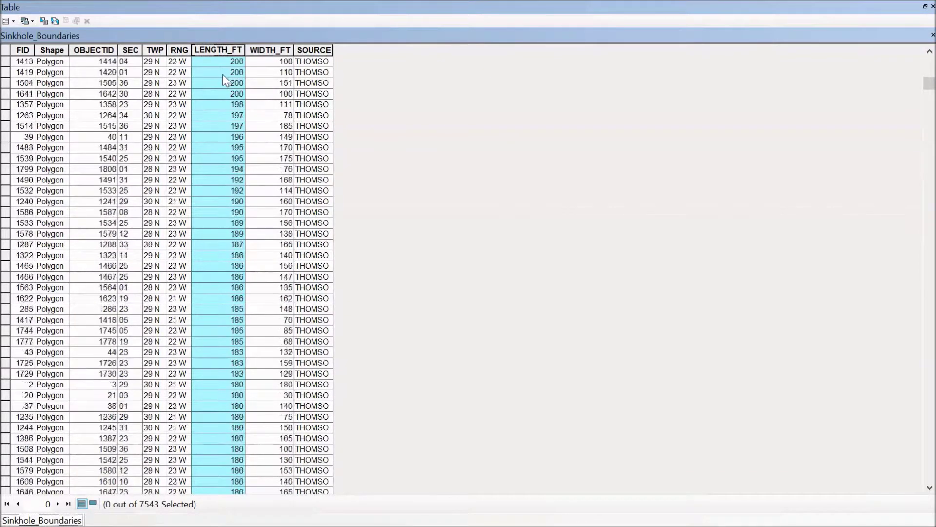
scroll(223, 74, "down", 20)
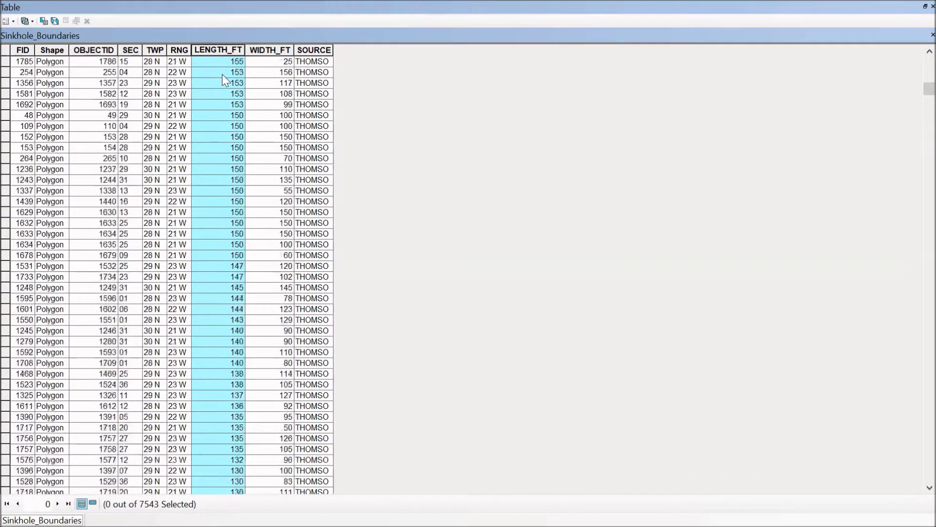
scroll(219, 73, "down", 6)
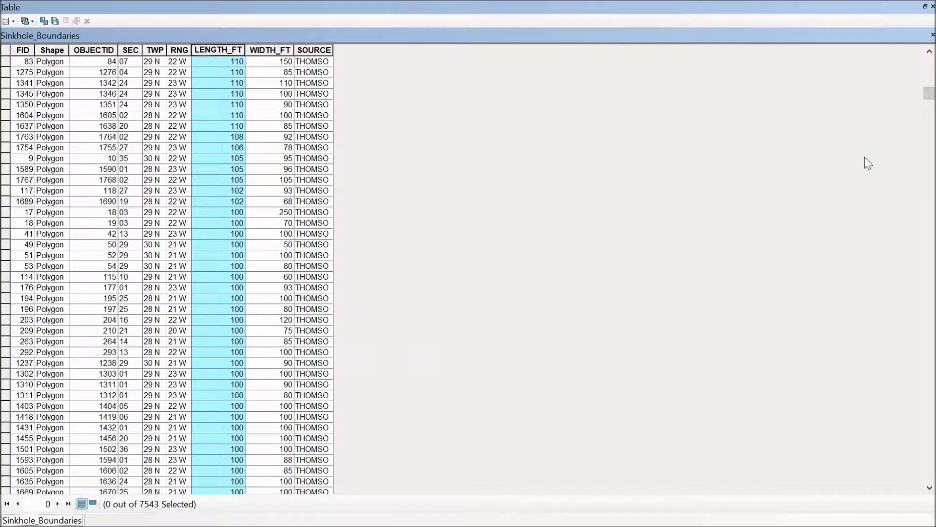
left_click_drag(929, 97, 884, 41)
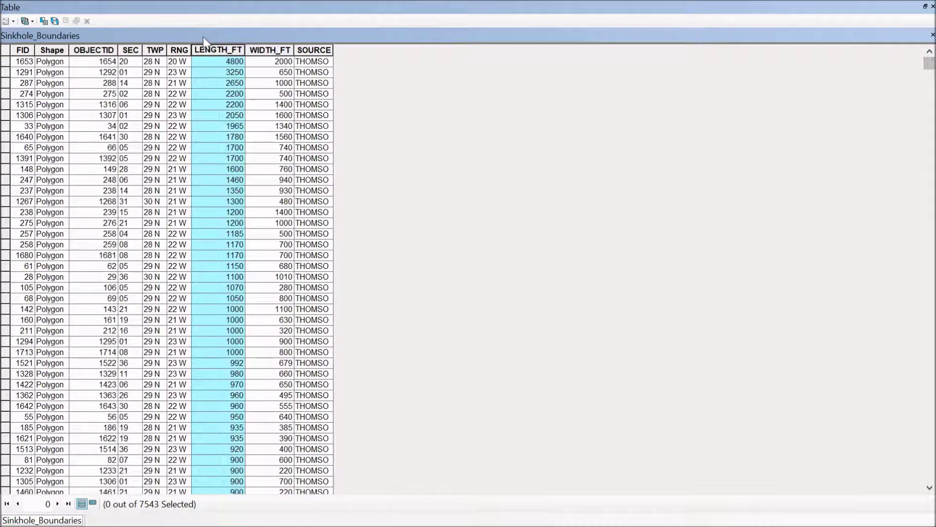
left_click(218, 62)
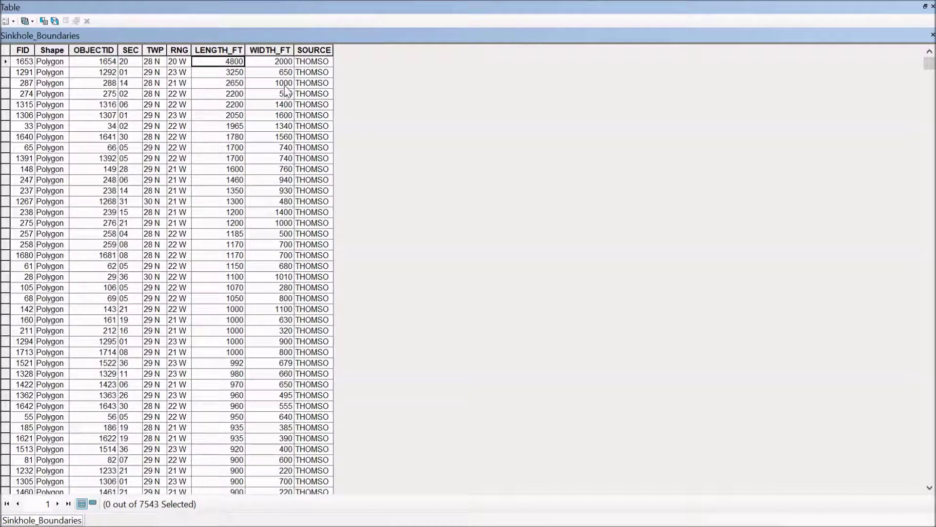
left_click(276, 49)
right_click(276, 49)
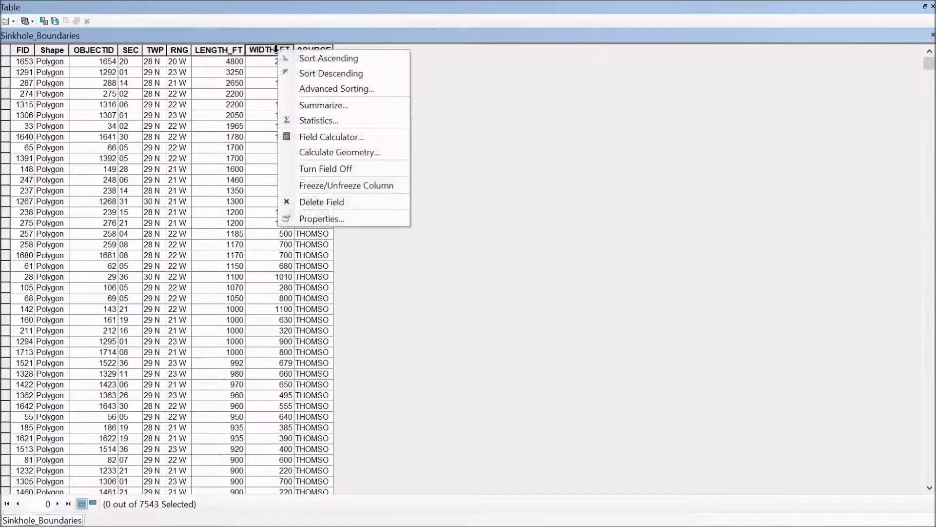
Step: Sort the table by WIDTH_FT descending, then close the attribute table
left_click(298, 71)
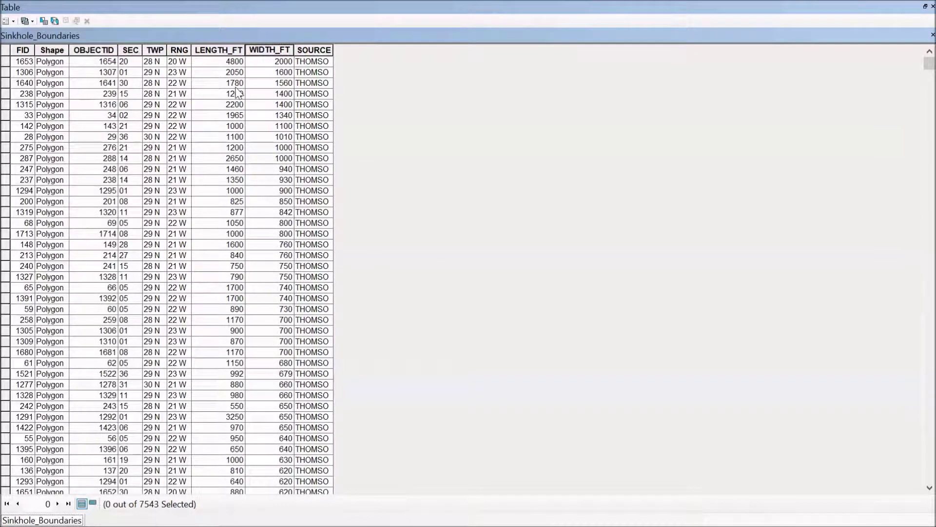
left_click(932, 6)
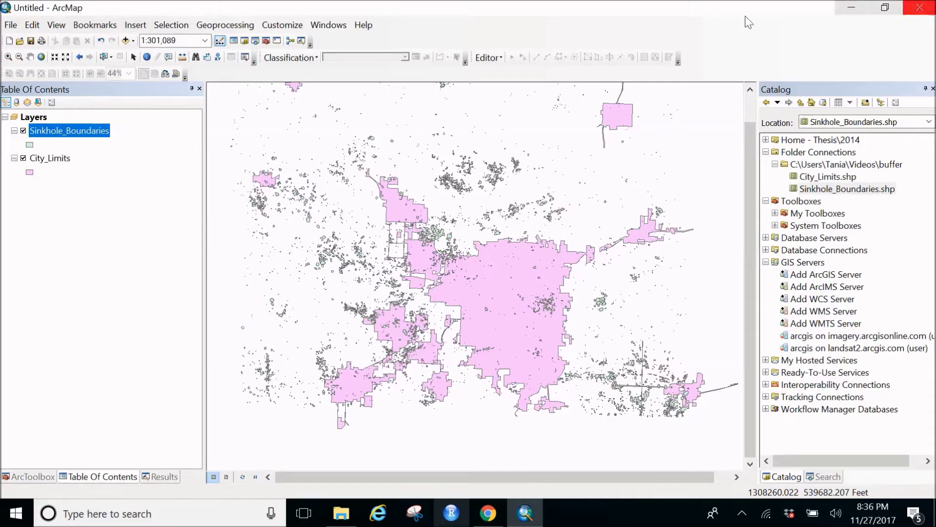
right_click(83, 132)
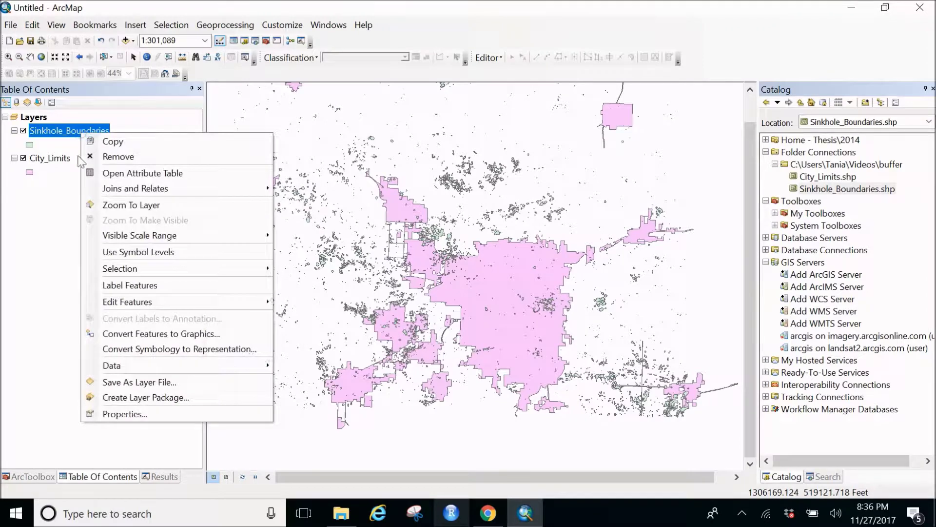
left_click(129, 414)
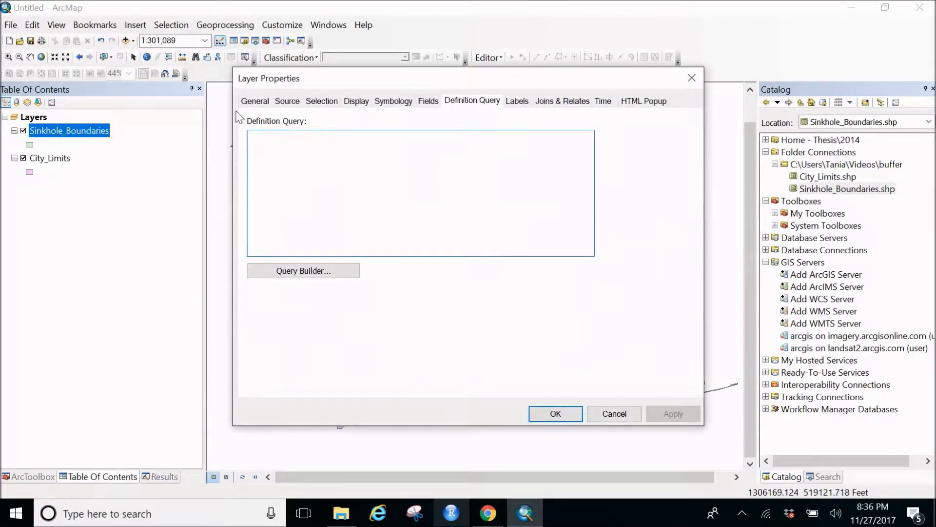
left_click(255, 101)
left_click(298, 102)
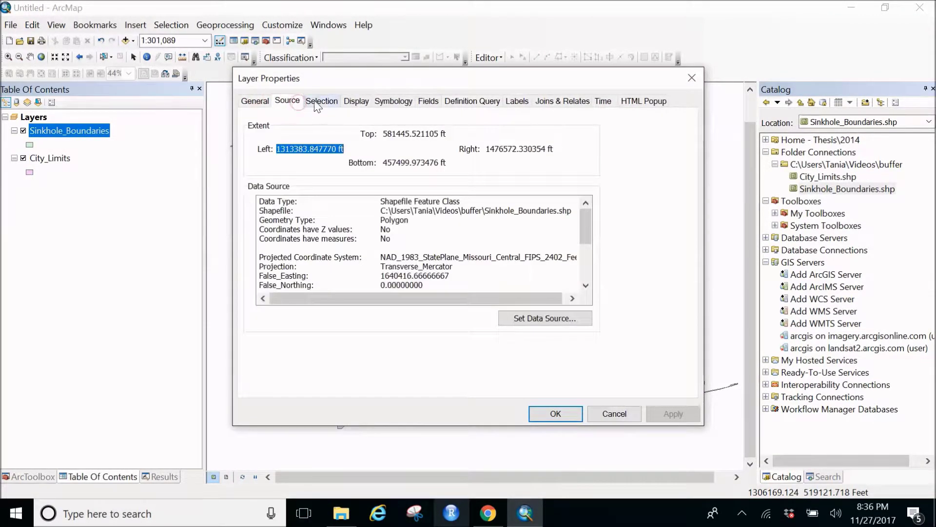
left_click(318, 101)
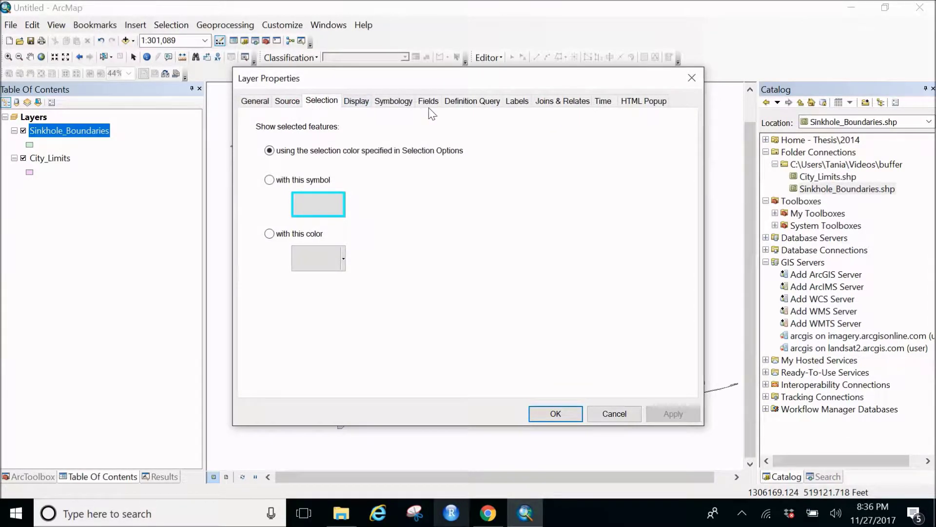
left_click(471, 112)
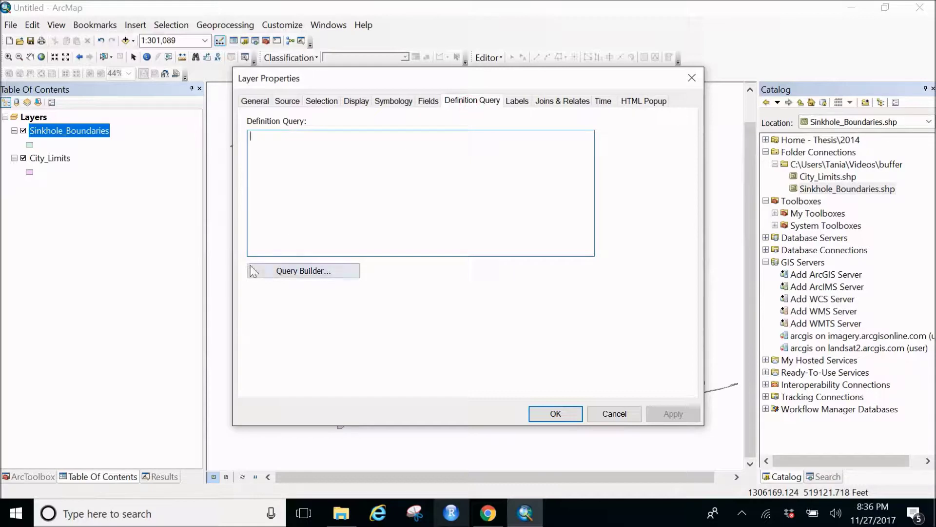
left_click(320, 272)
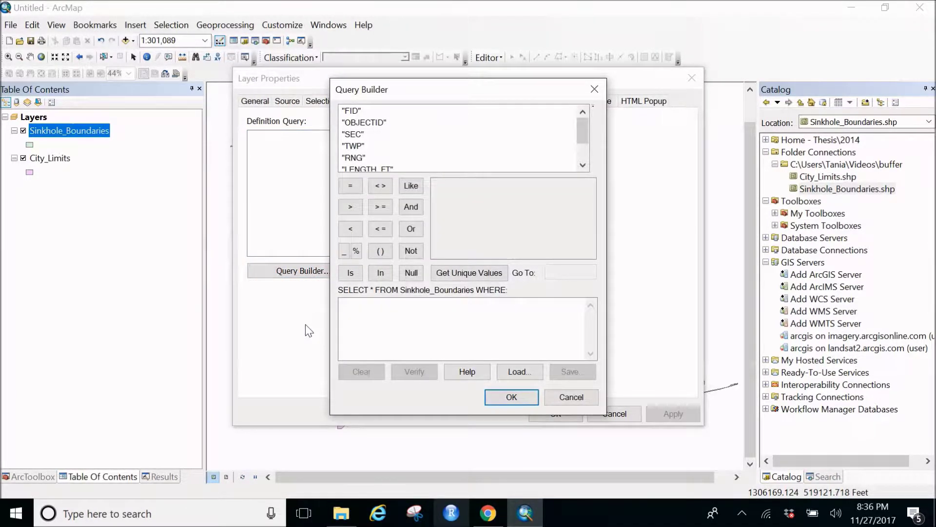
Step: Add the "LENGTH_FT" field to the Query Builder expression
left_click_drag(584, 122, 586, 142)
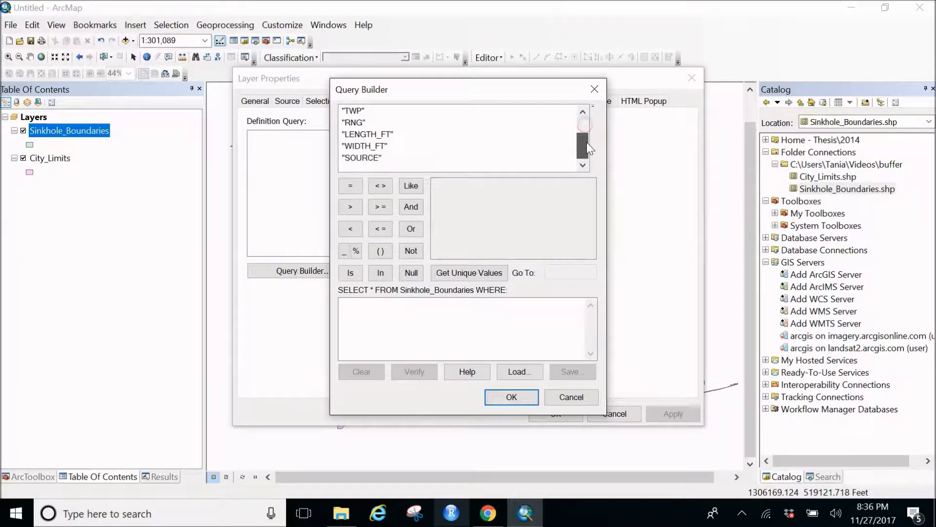
left_click(385, 135)
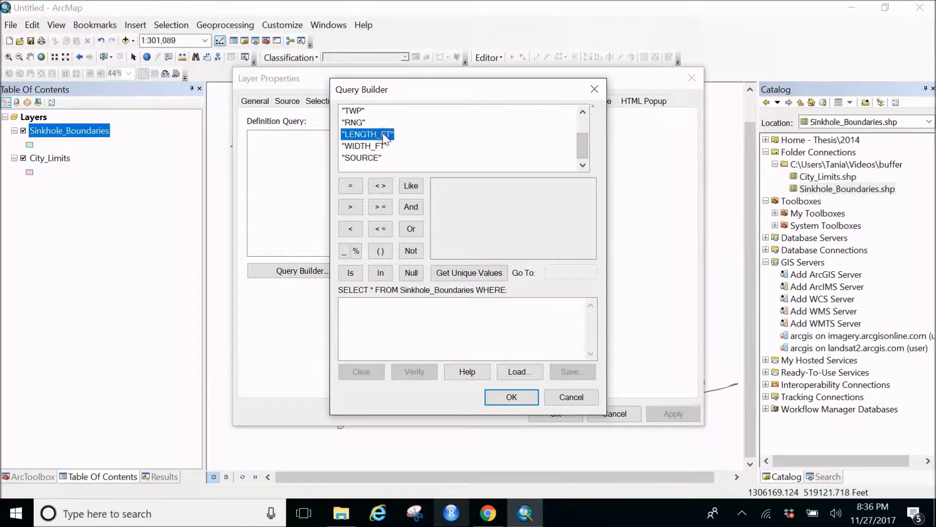
double_click(384, 135)
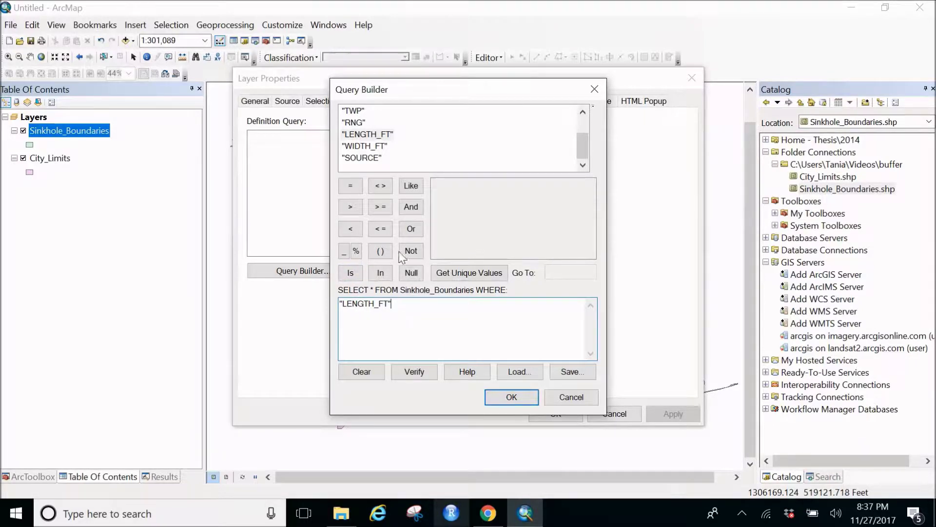
Step: Build the expression "LENGTH_FT" >= 1000 from the unique values list and verify it
left_click(373, 209)
left_click(445, 274)
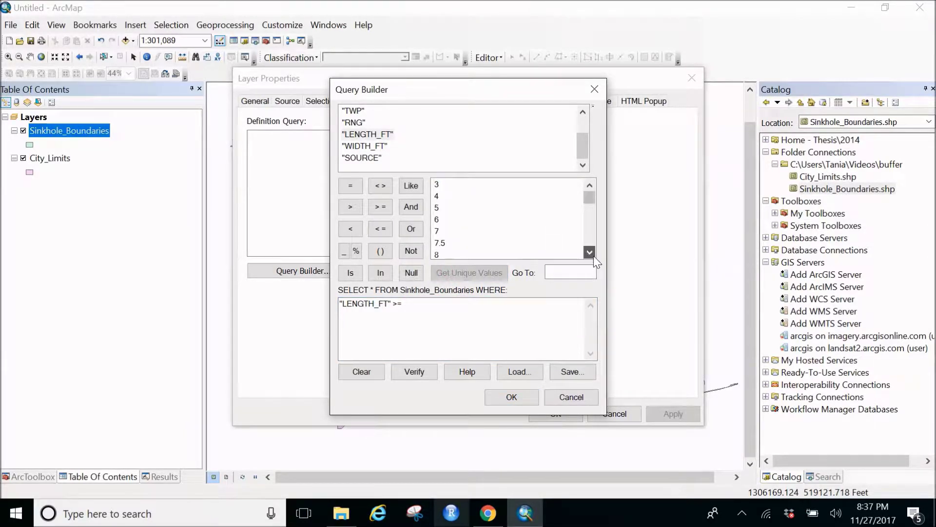
left_click_drag(591, 200, 590, 245)
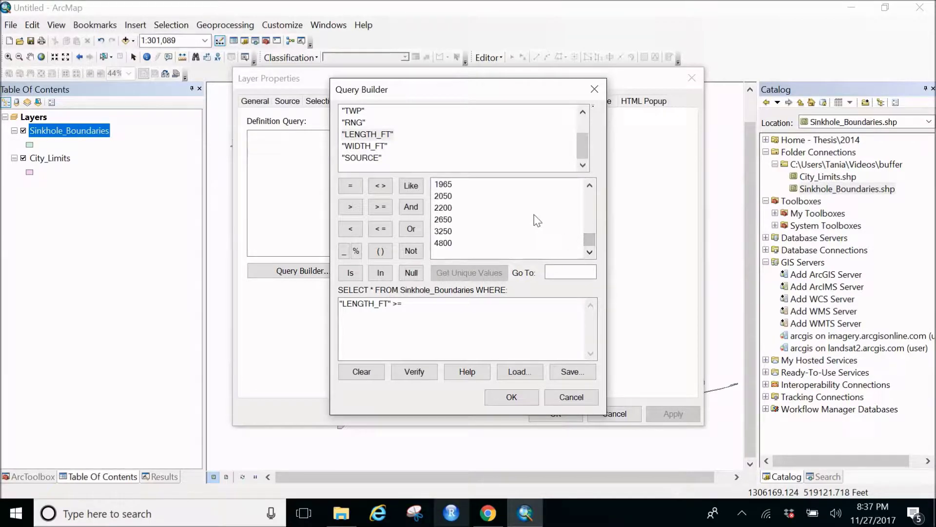
scroll(535, 219, "up", 5)
scroll(537, 220, "up", 2)
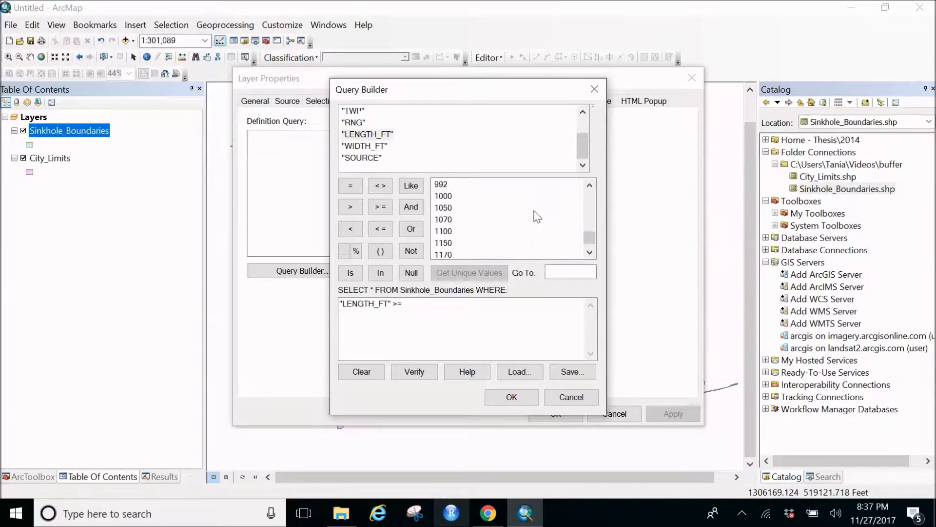
double_click(441, 231)
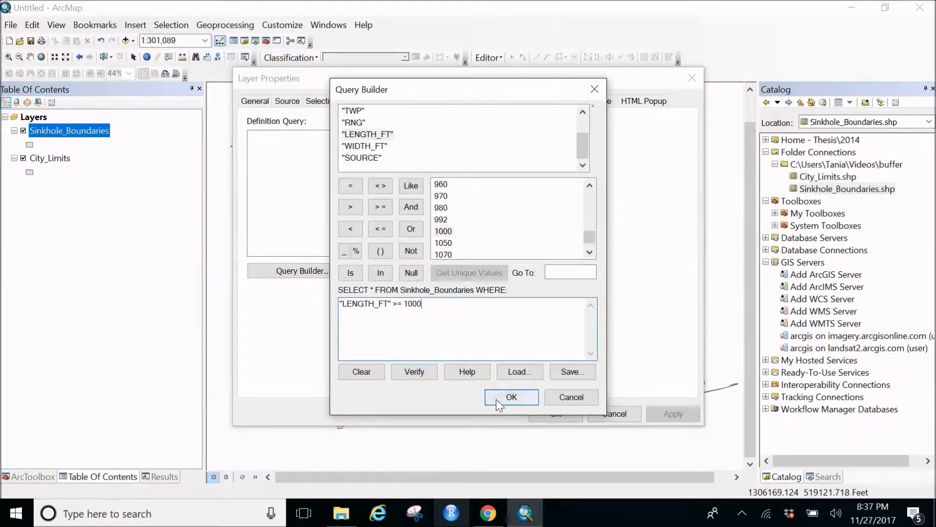
left_click(428, 370)
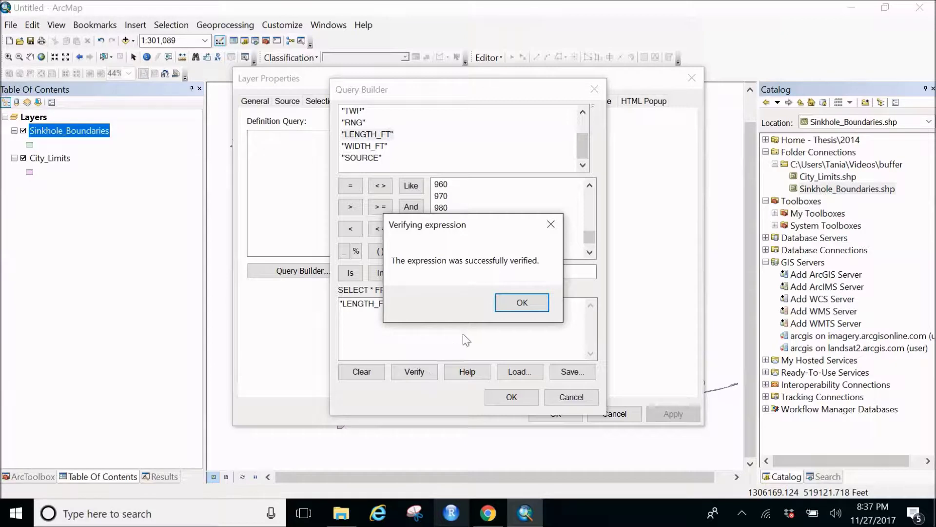
Step: Dismiss the verification message and accept "LENGTH_FT" >= 1000 into the definition query
left_click(511, 308)
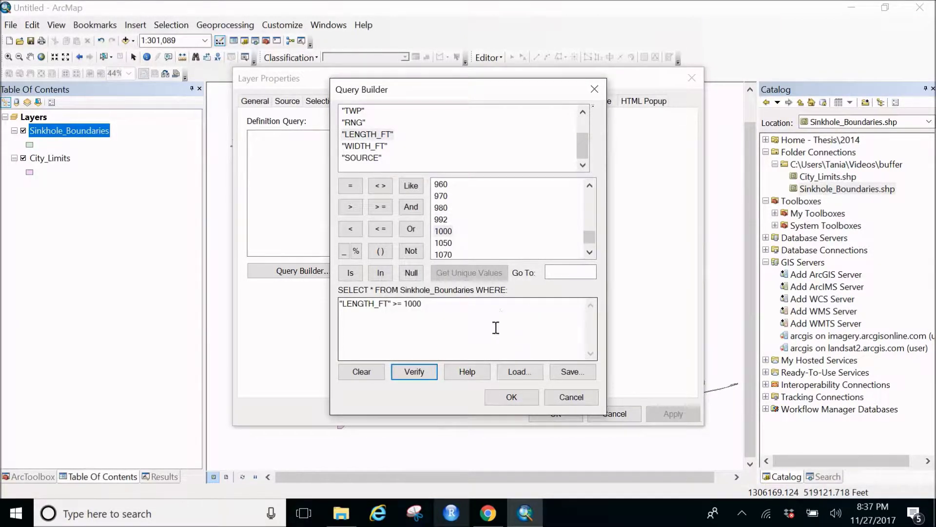
left_click(498, 404)
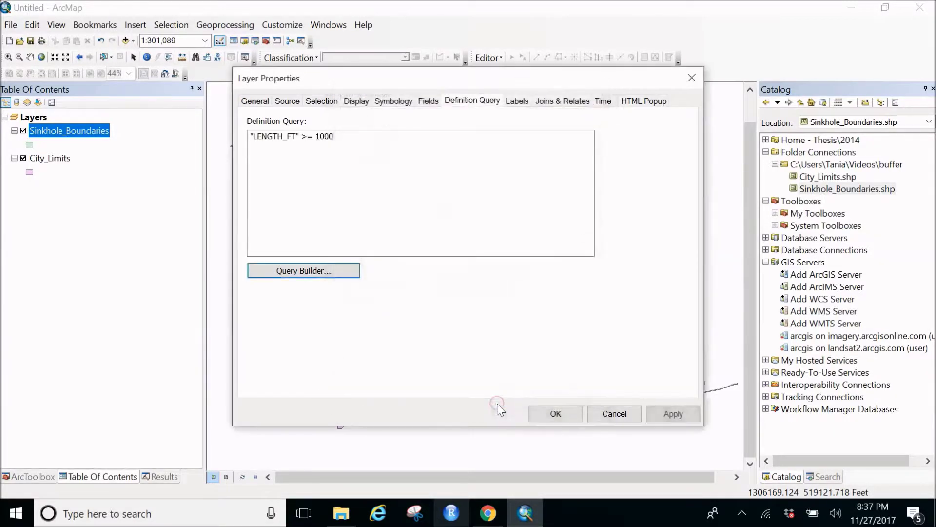
Step: Apply the LENGTH_FT >= 1000 definition query and zoom in on the remaining large sinkholes
left_click(677, 415)
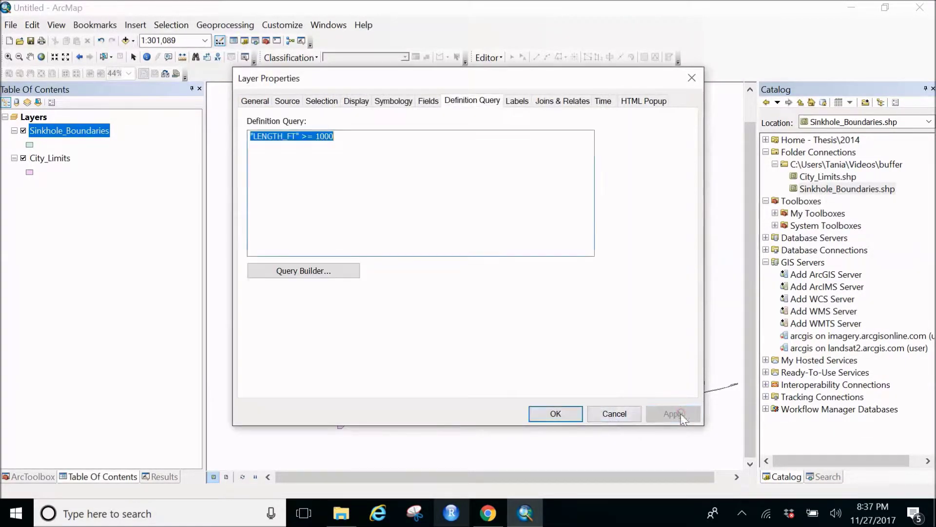
left_click(571, 415)
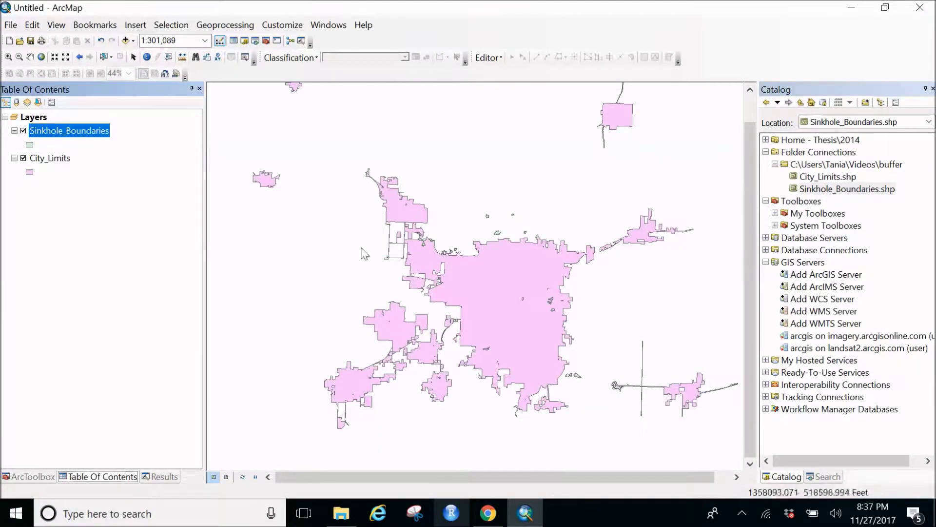
scroll(481, 248, "down", 1)
scroll(481, 248, "down", 7)
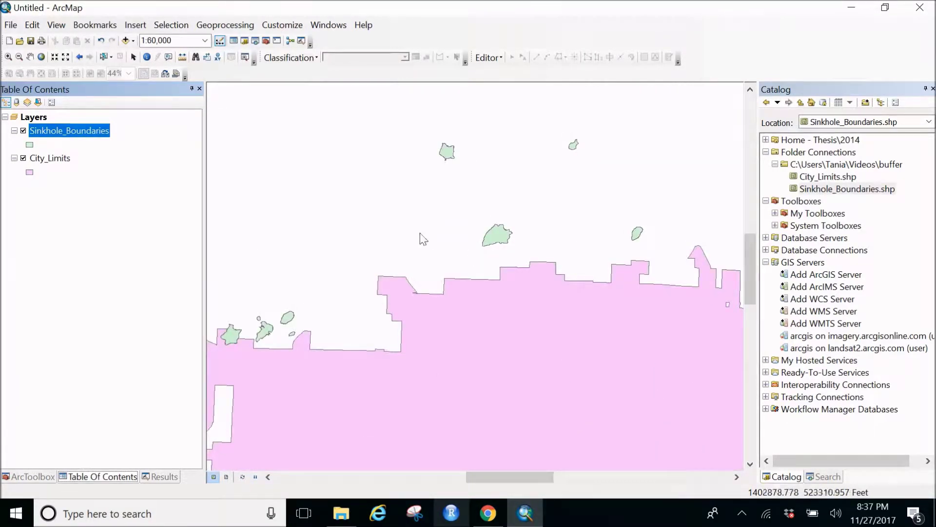
right_click(39, 134)
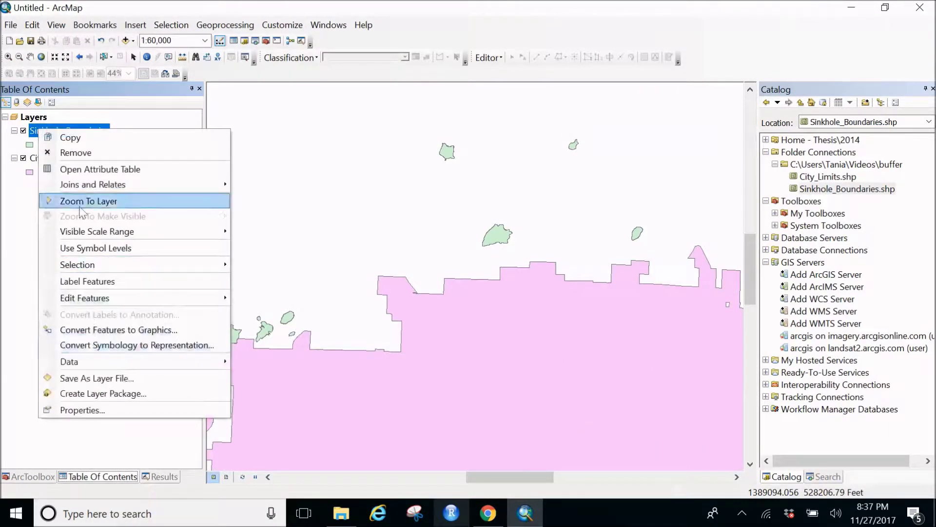
left_click(83, 170)
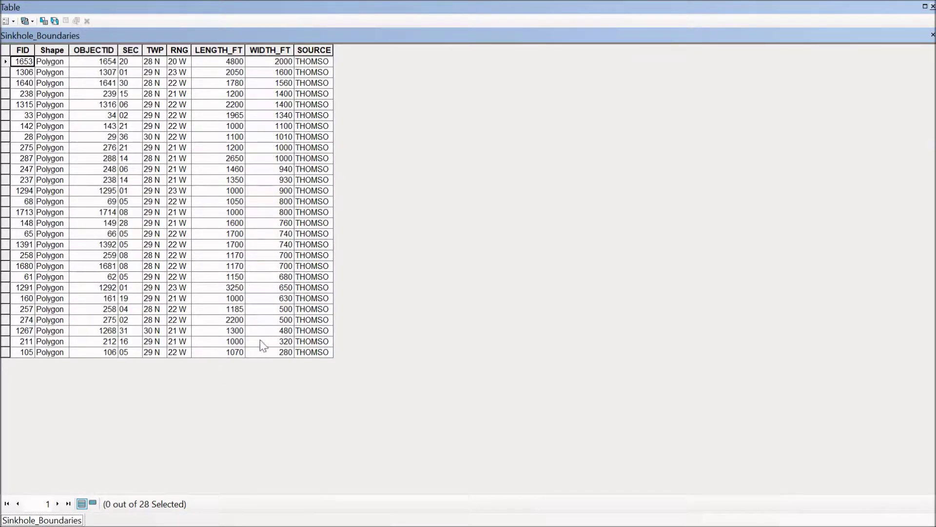
left_click(931, 6)
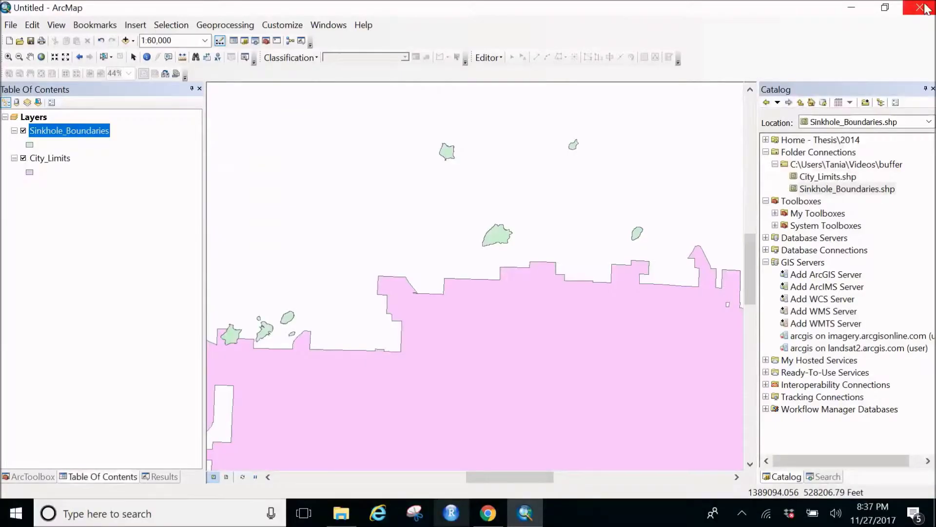
Step: Zoom to full extent and remove the filtered Sinkhole_Boundaries layer
left_click(41, 57)
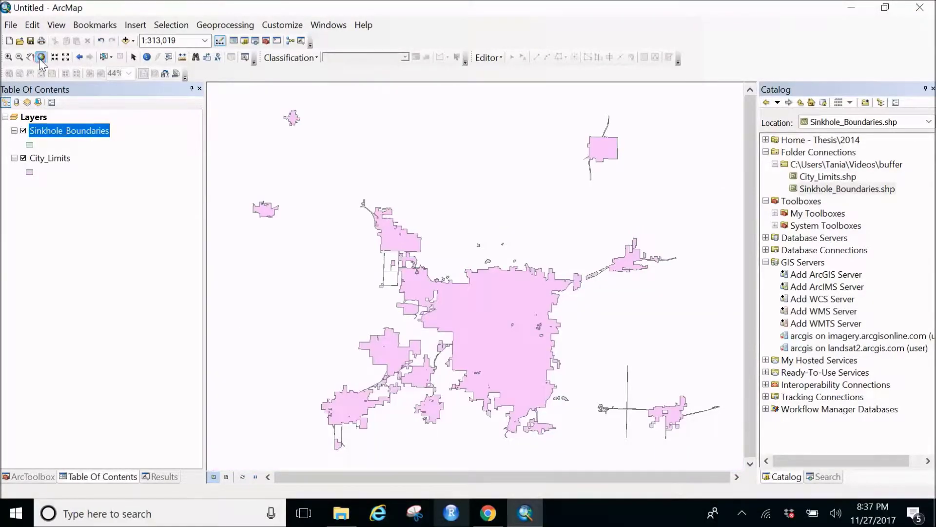
right_click(37, 130)
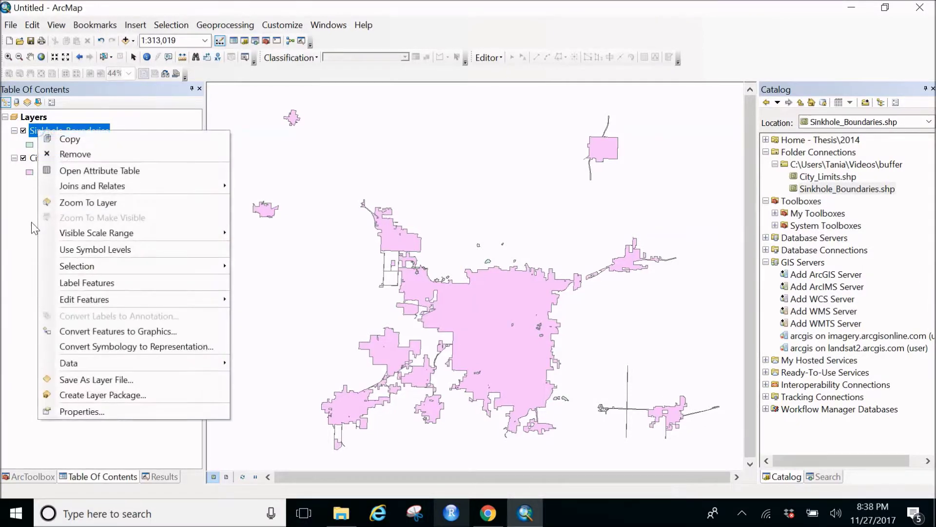
left_click(76, 154)
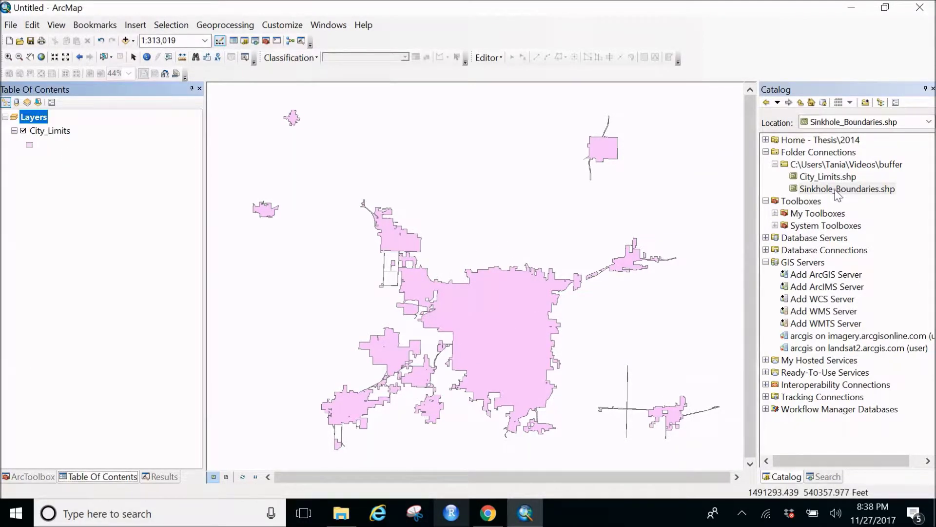
Step: Re-add Sinkhole_Boundaries.shp above City_Limits and open its Layer Properties
mouse_move(838, 194)
left_mouse_down()
mouse_move(437, 198)
mouse_move(133, 183)
left_mouse_up()
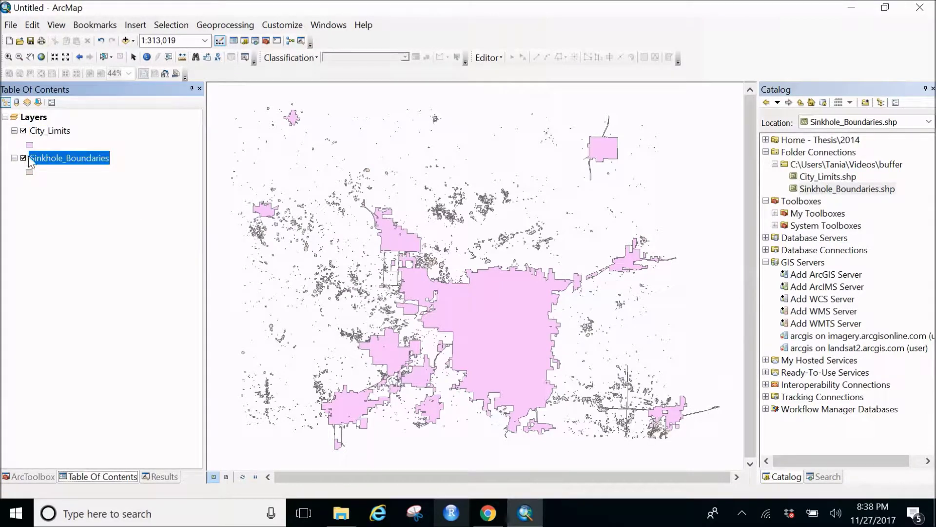
left_click_drag(56, 167, 59, 121)
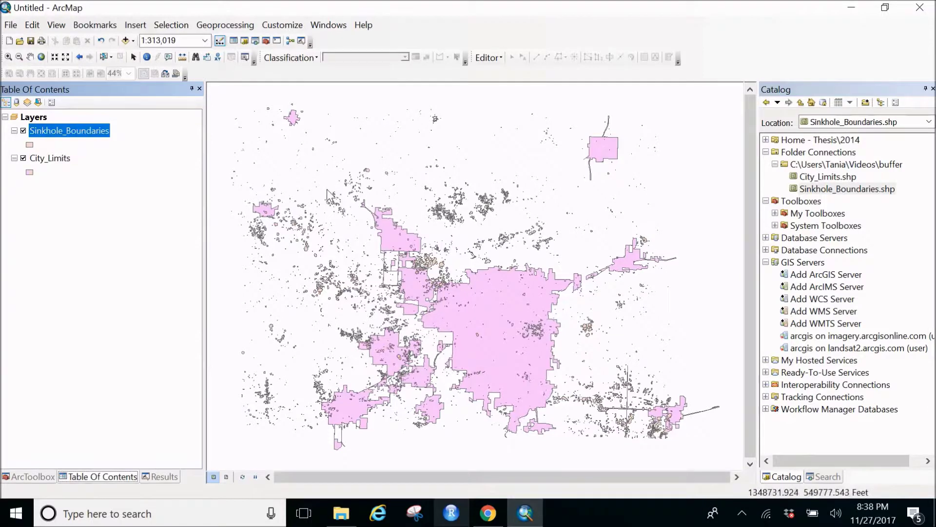
right_click(88, 129)
left_click(154, 417)
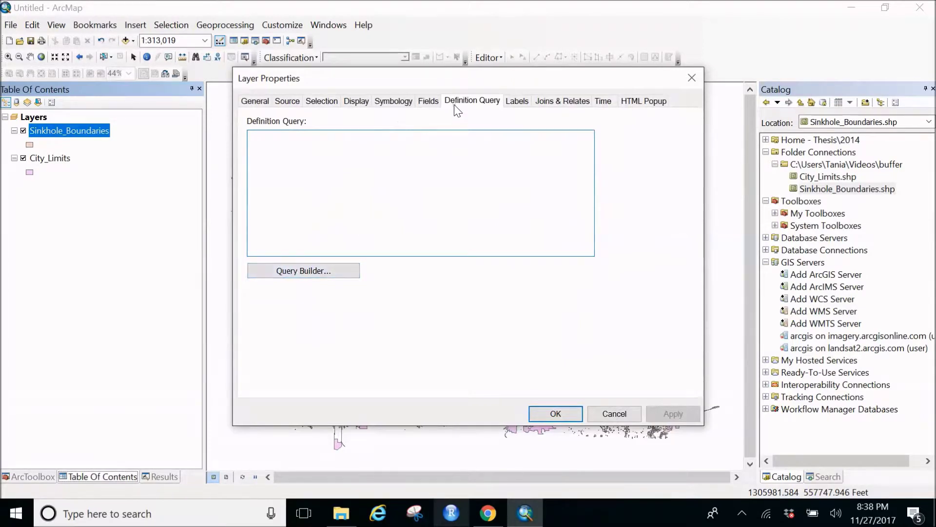
Step: Build the expression "WIDTH_FT" >= 1000 in the Query Builder, picking 1000 from the unique values
left_click(344, 272)
left_click(336, 273)
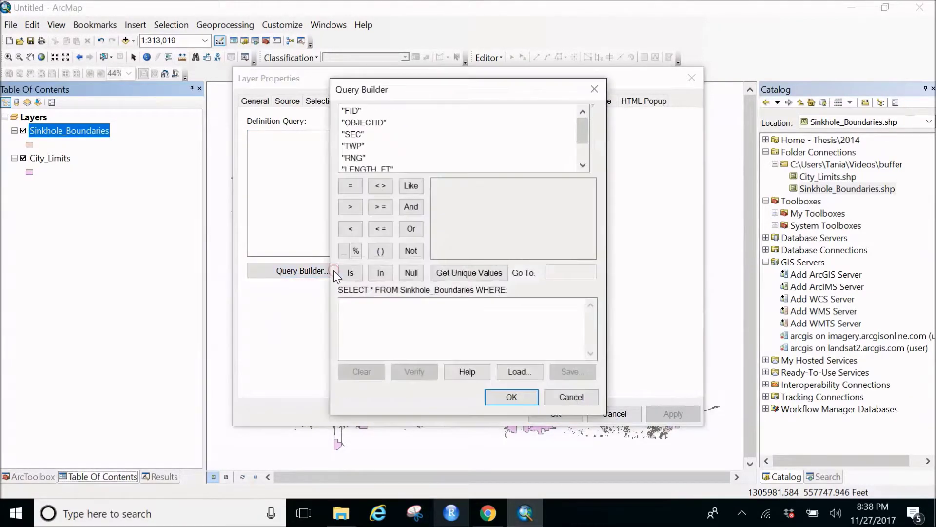
scroll(574, 131, "down", 1)
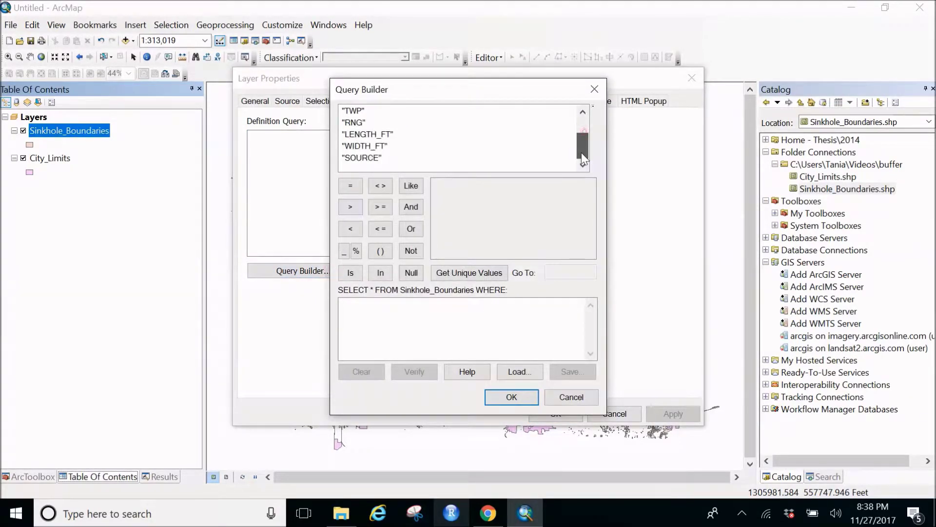
double_click(361, 146)
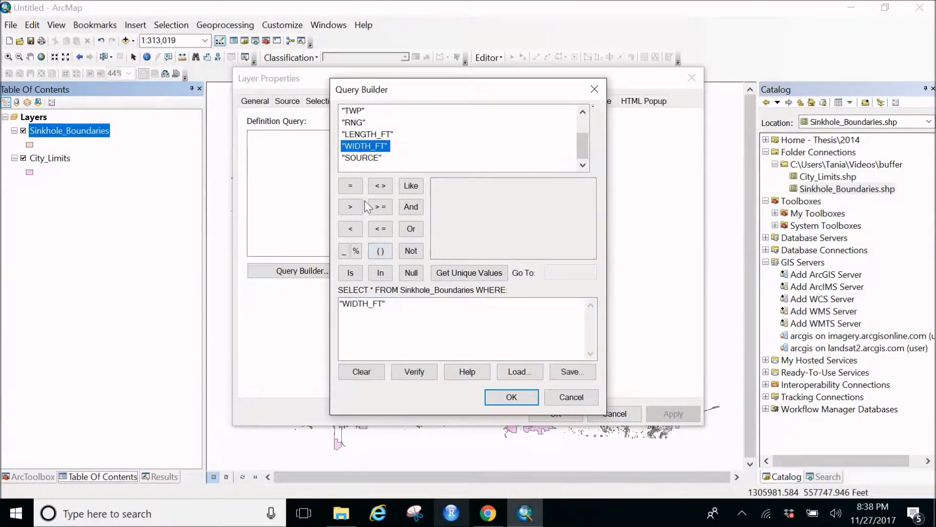
left_click(376, 206)
left_click(453, 276)
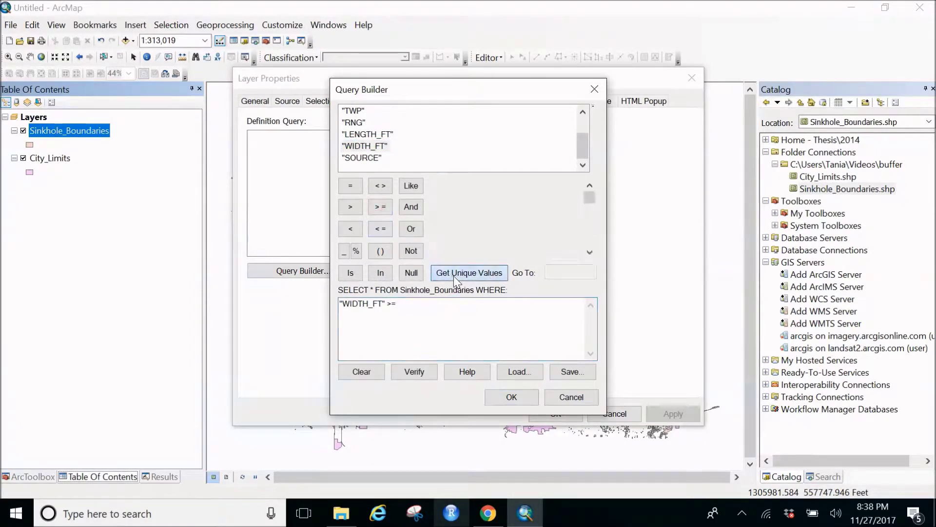
left_click_drag(586, 199, 589, 242)
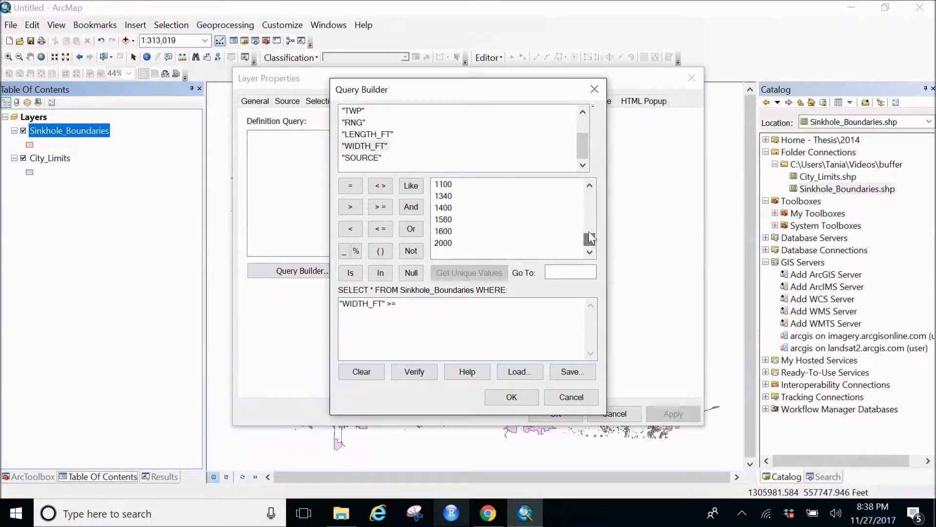
left_click(589, 185)
left_click(589, 185)
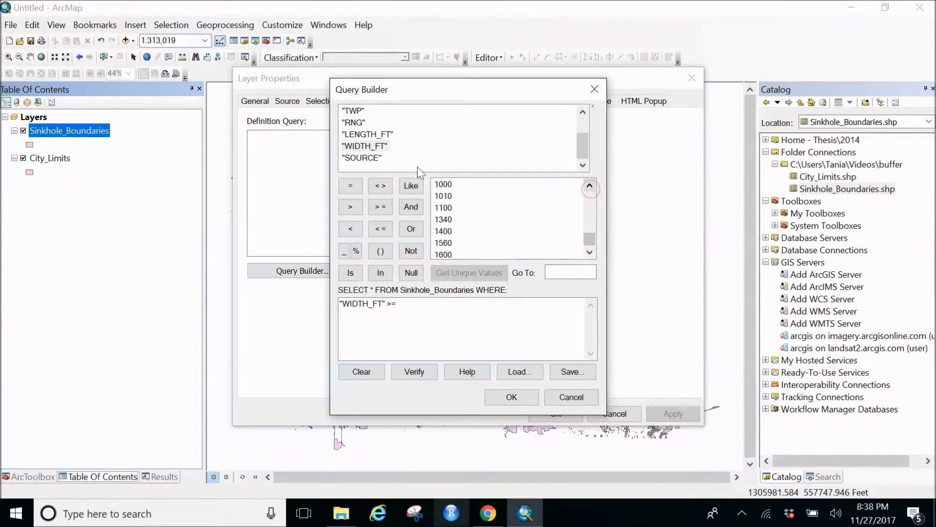
double_click(442, 185)
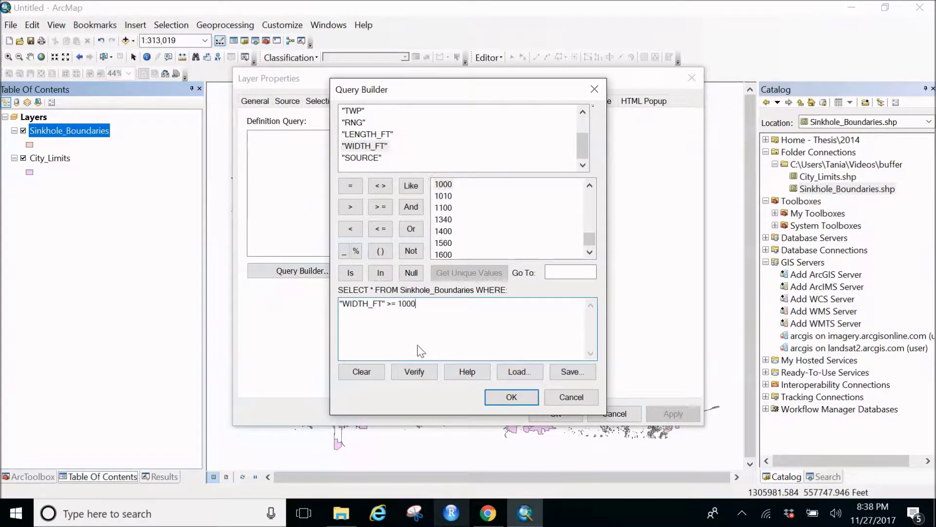
Step: Verify the expression and apply it as the layer's definition query, returning to the map
left_click(424, 371)
left_click(511, 305)
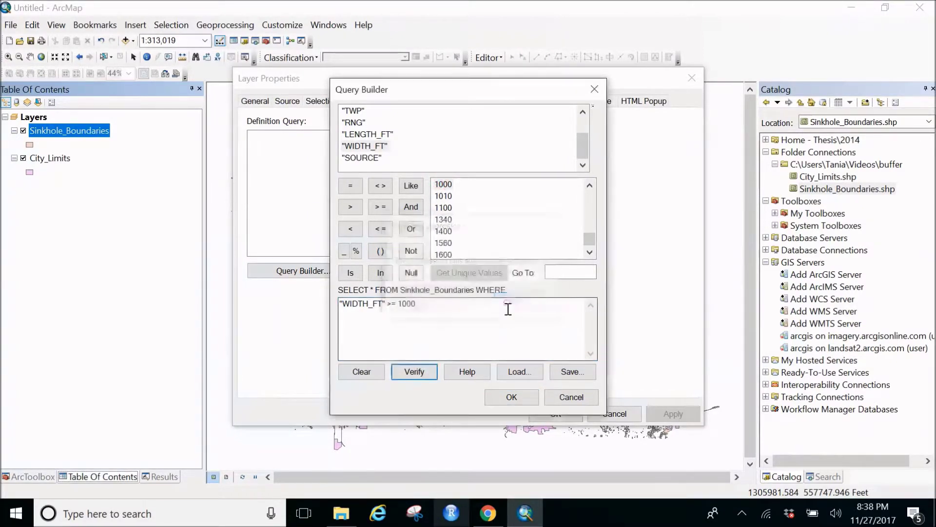
left_click(506, 397)
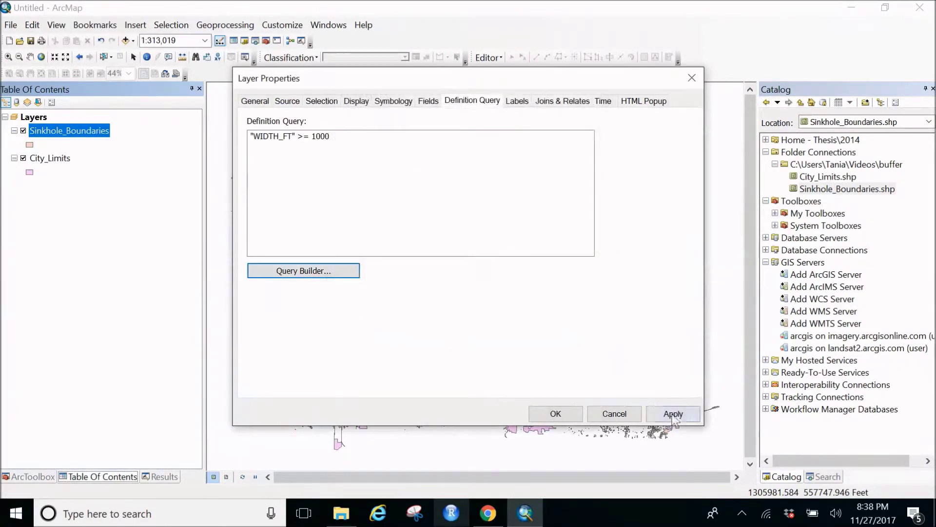
left_click(673, 414)
left_click(538, 408)
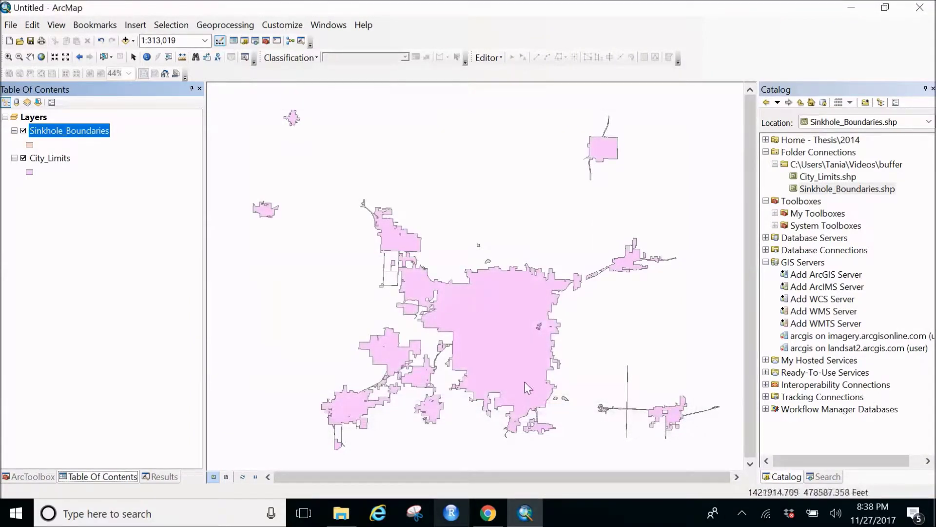
right_click(67, 141)
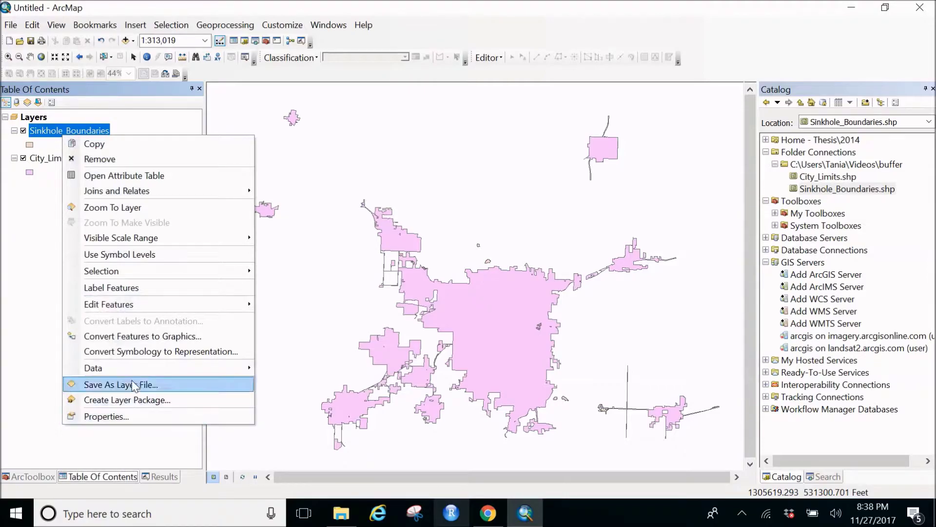
left_click(114, 173)
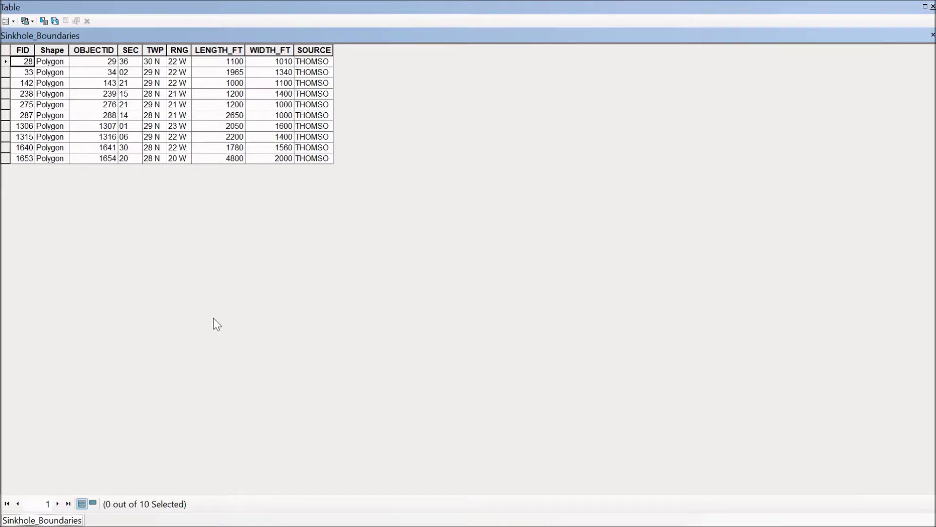
left_click(932, 7)
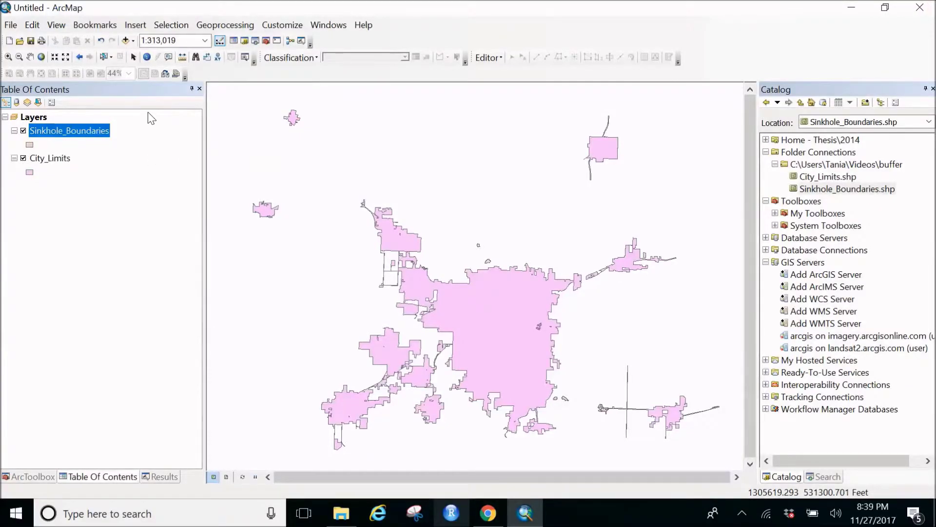
Step: Replace Sinkhole_Boundaries with a fresh Sinkhole_Boundaries.shp from Catalog and open its Definition Query properties
right_click(81, 131)
left_click(96, 157)
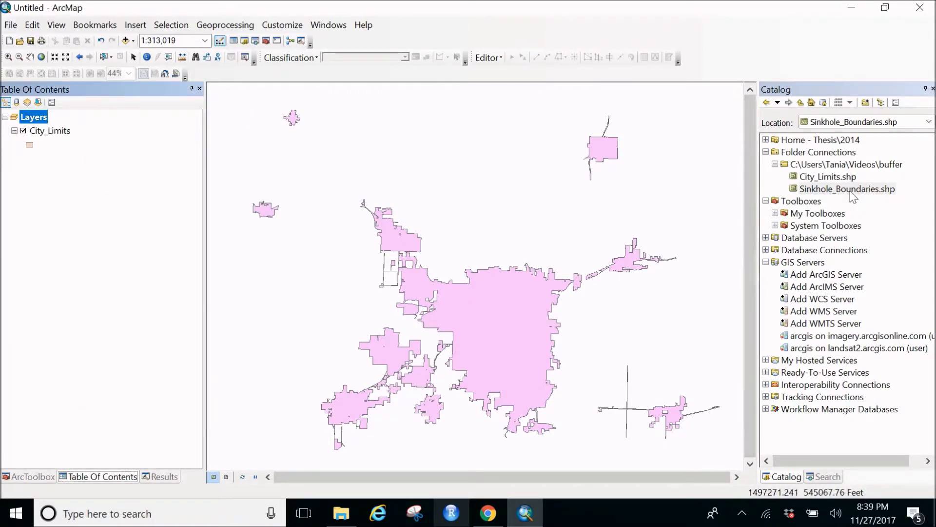
mouse_move(852, 195)
left_mouse_down()
mouse_move(239, 112)
mouse_move(66, 146)
left_mouse_up()
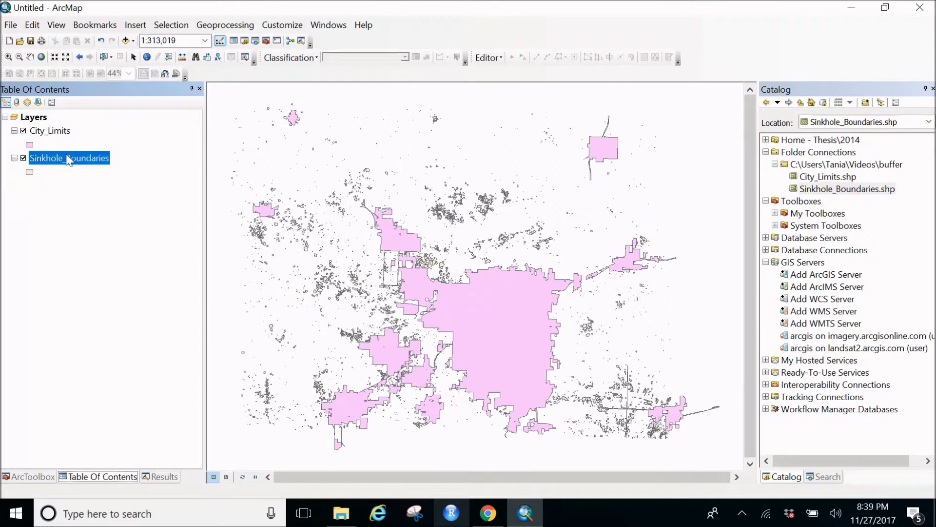
right_click(68, 158)
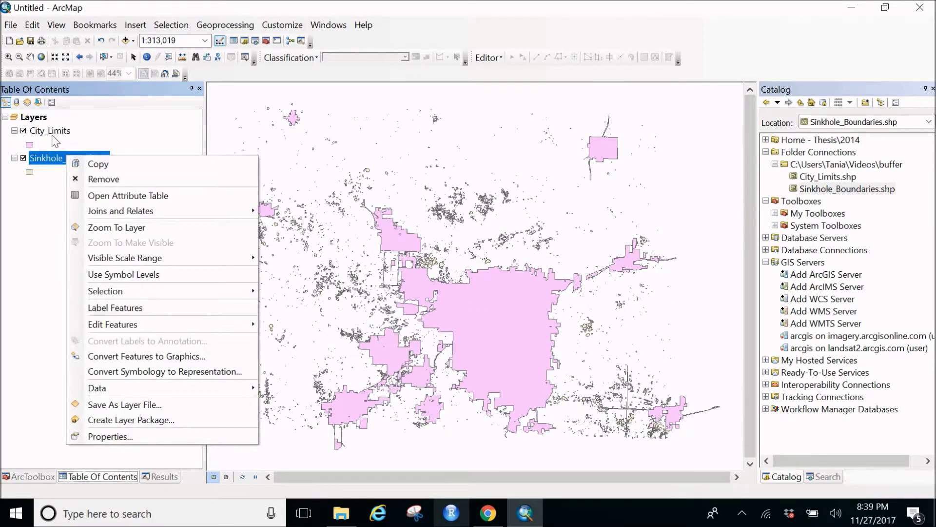
left_click(91, 438)
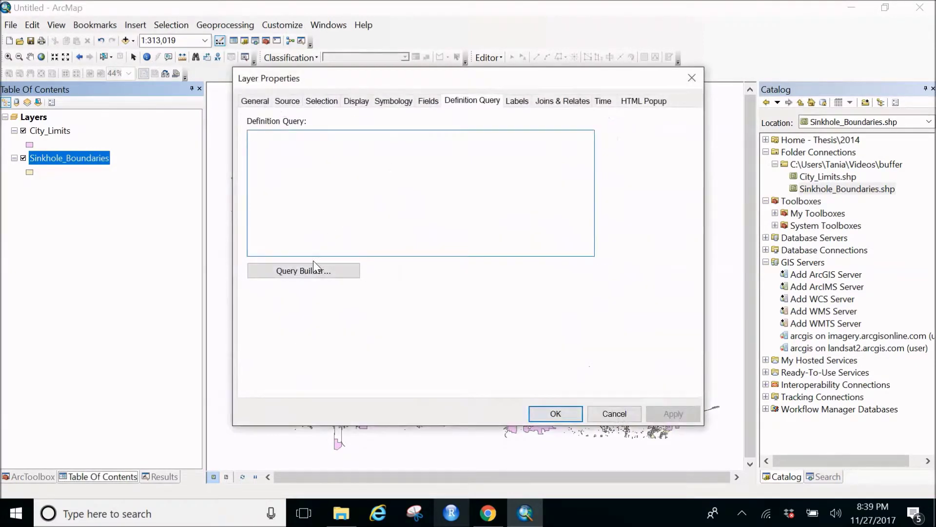
Step: Start the query as "LENGTH_FT" >= 1000, choosing 1000 from the unique values list
left_click(313, 273)
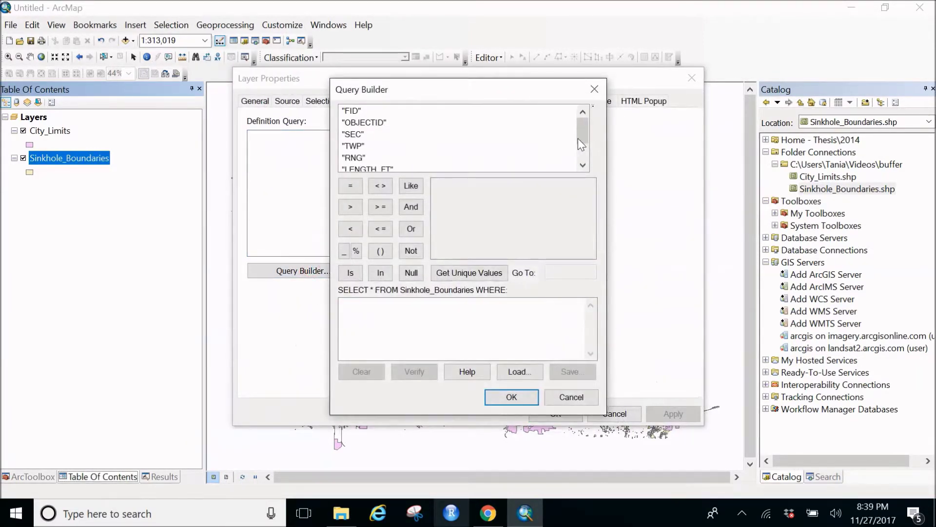
left_click_drag(578, 139, 588, 150)
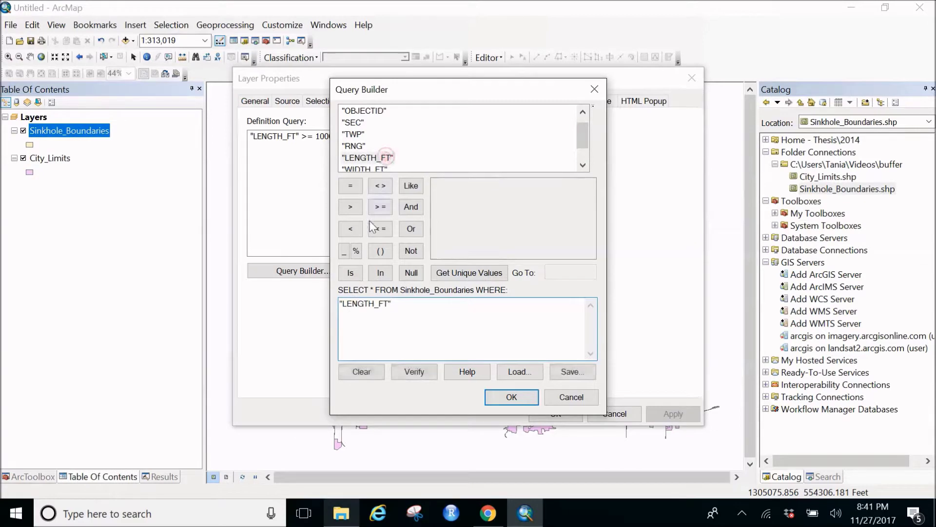
left_click(380, 206)
left_click(448, 276)
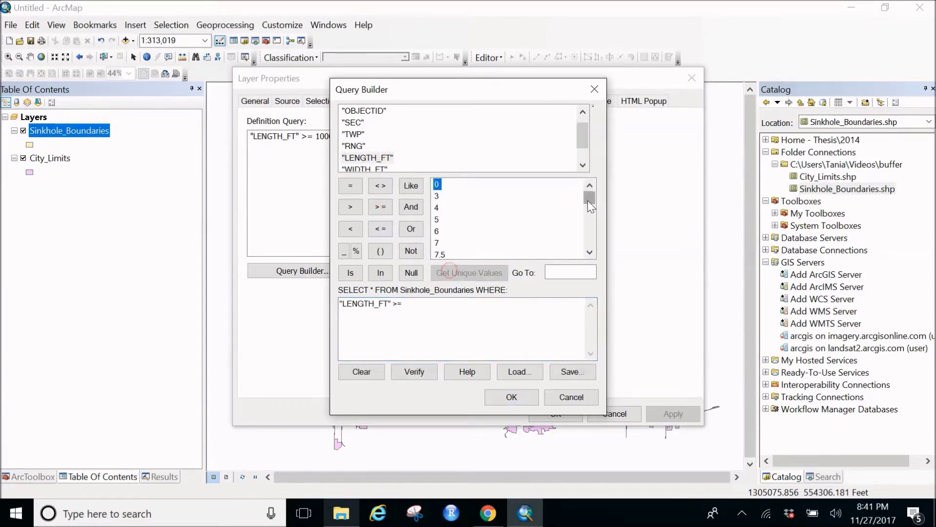
left_click_drag(587, 200, 588, 244)
left_click(590, 186)
left_click(589, 186)
left_click(589, 185)
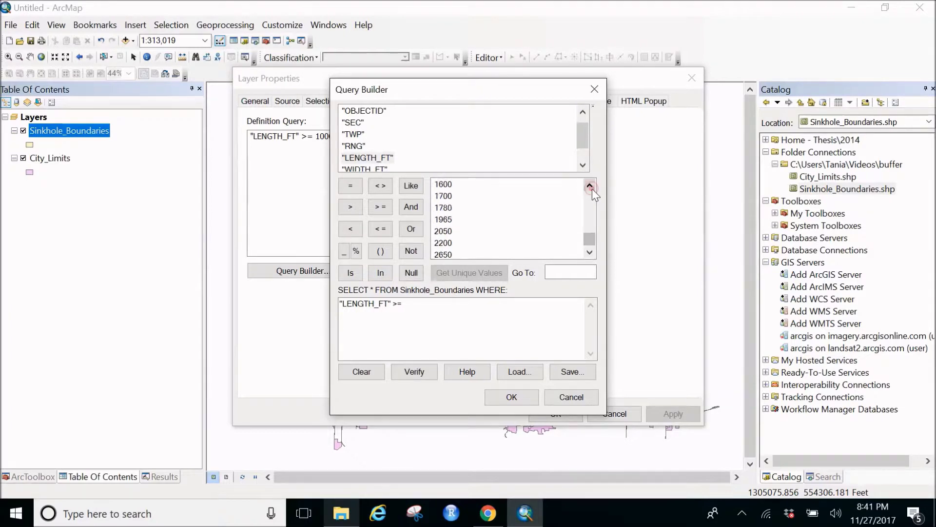
left_click(589, 186)
left_click(589, 185)
left_click(590, 186)
left_click(589, 186)
left_click(589, 186)
left_click(590, 186)
left_click(590, 186)
left_click(590, 185)
left_click(589, 186)
left_click(440, 195)
double_click(438, 196)
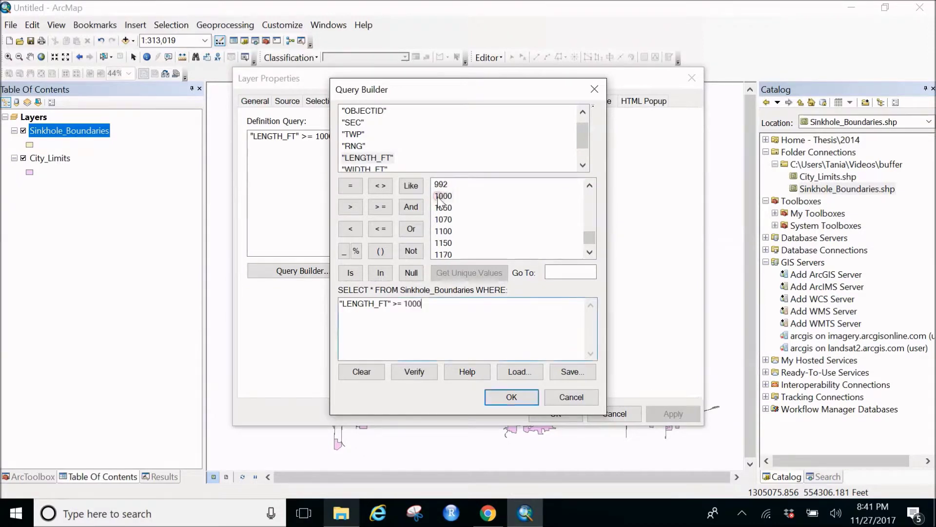
Step: Extend the query with AND "WIDTH_FT" >= 1000
left_click(403, 208)
left_click(362, 169)
double_click(362, 169)
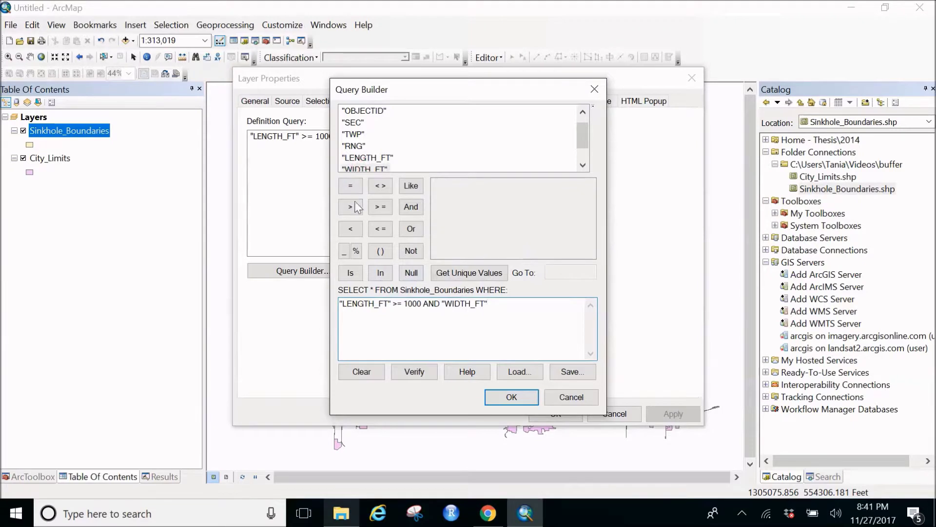
left_click(380, 206)
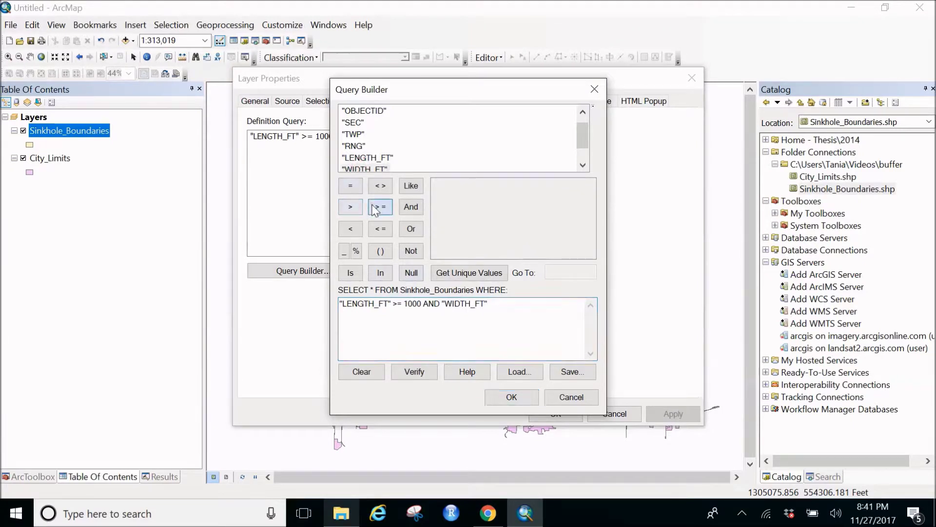
left_click(447, 269)
left_click_drag(592, 199, 577, 246)
left_click(589, 185)
left_click(589, 185)
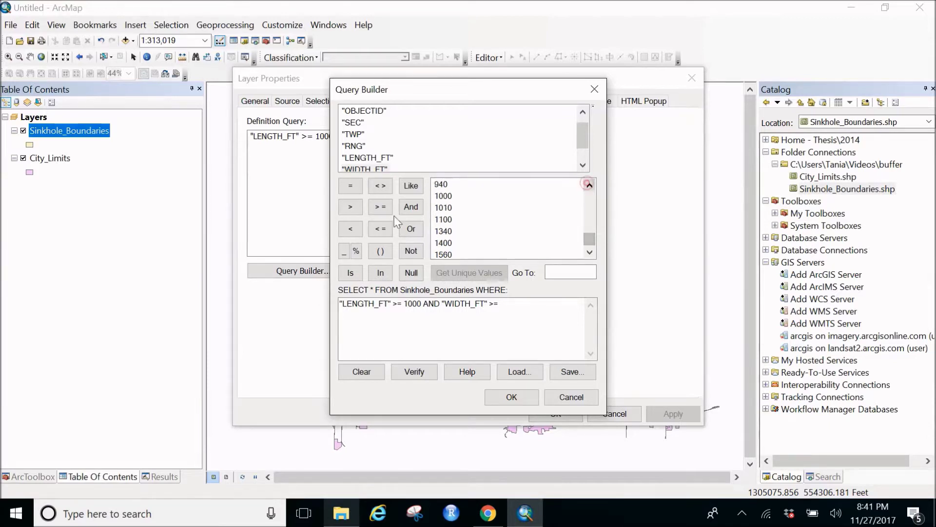
double_click(442, 196)
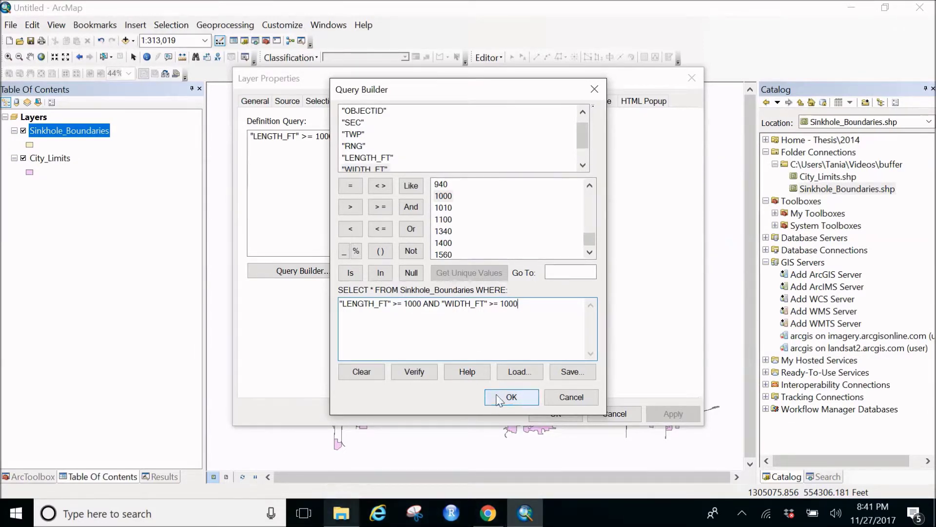
Step: Verify the combined expression and apply it as the definition query, returning to the map
left_click(401, 378)
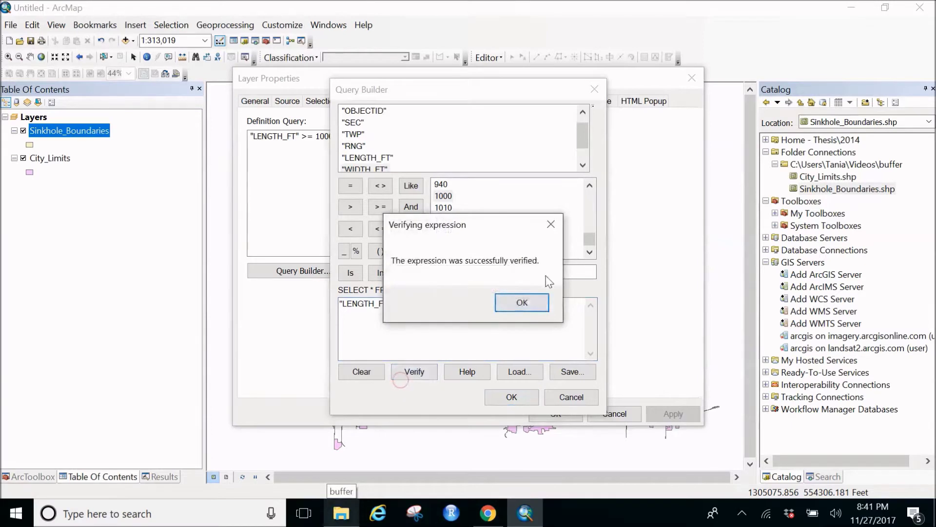
left_click(524, 303)
left_click(512, 398)
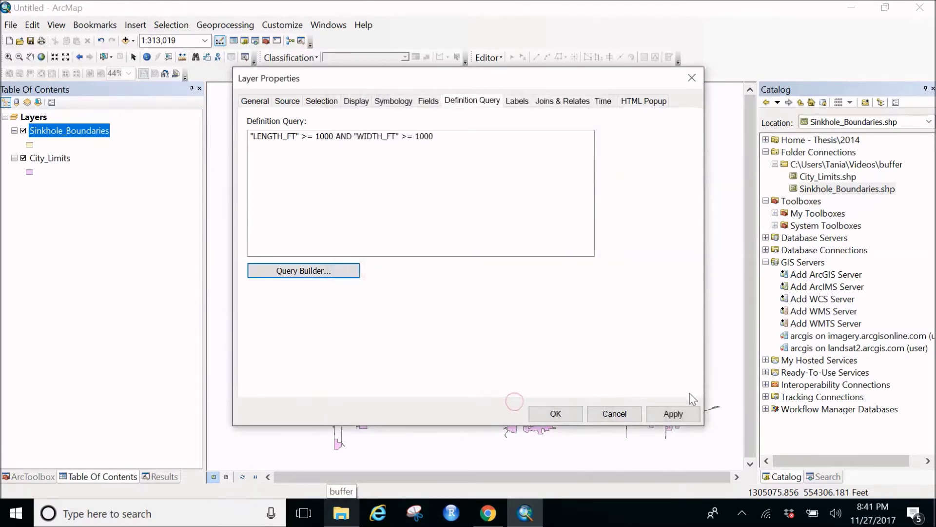
left_click(673, 414)
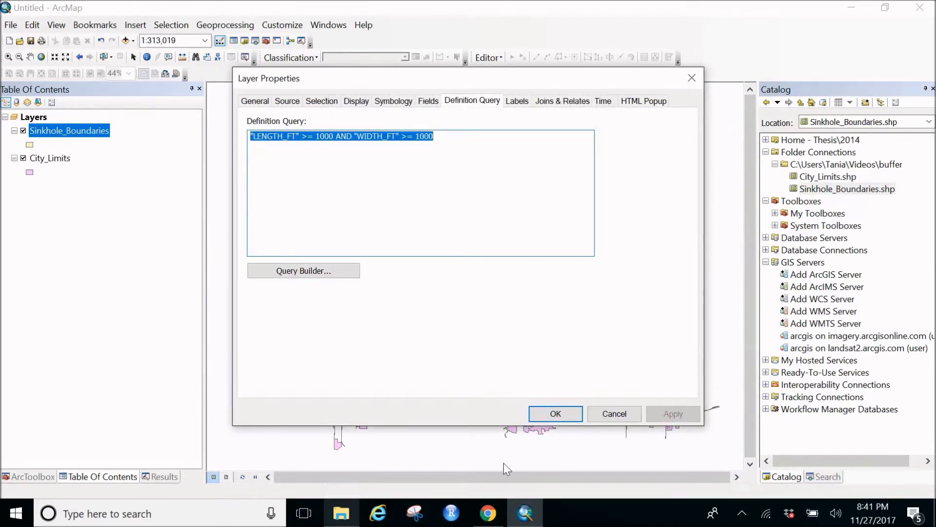
left_click(555, 413)
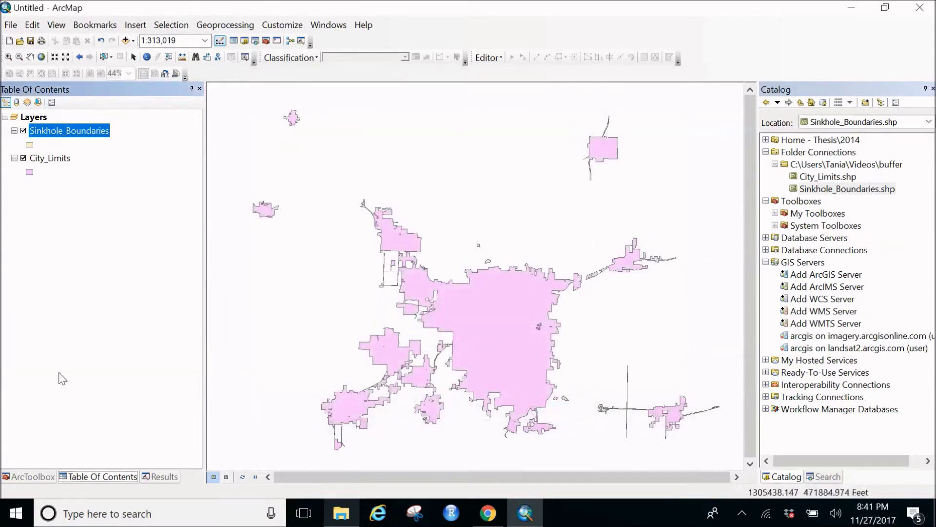
Step: Check the Sinkhole_Boundaries attribute table shows 10 records, close it, and show hidden tray icons
right_click(81, 129)
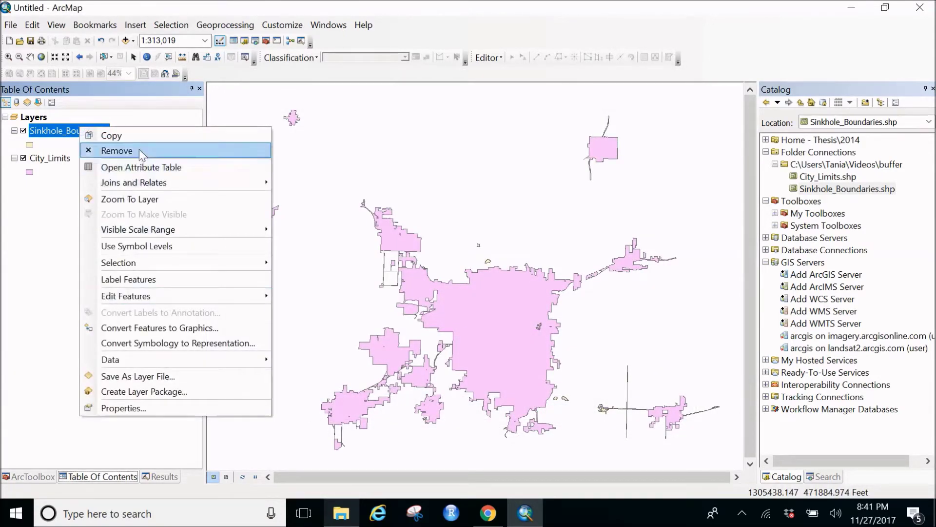
left_click(140, 167)
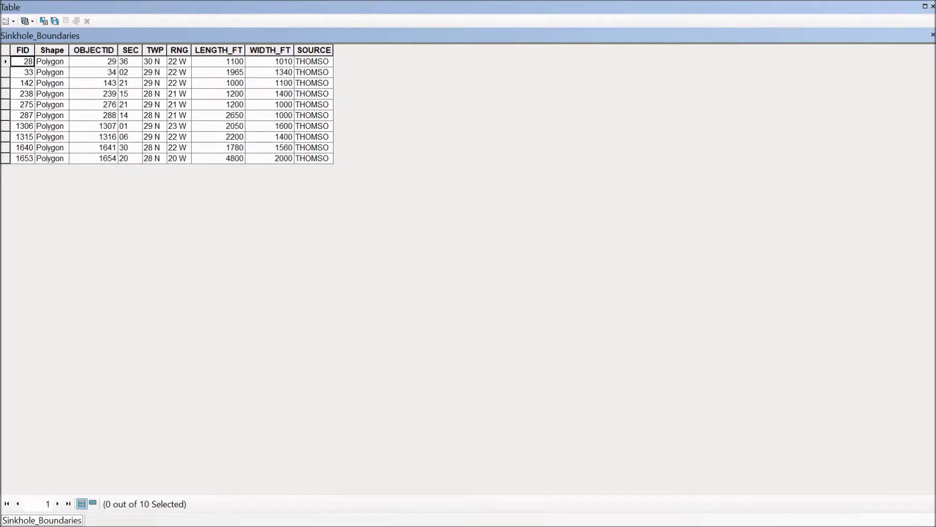
left_click(931, 7)
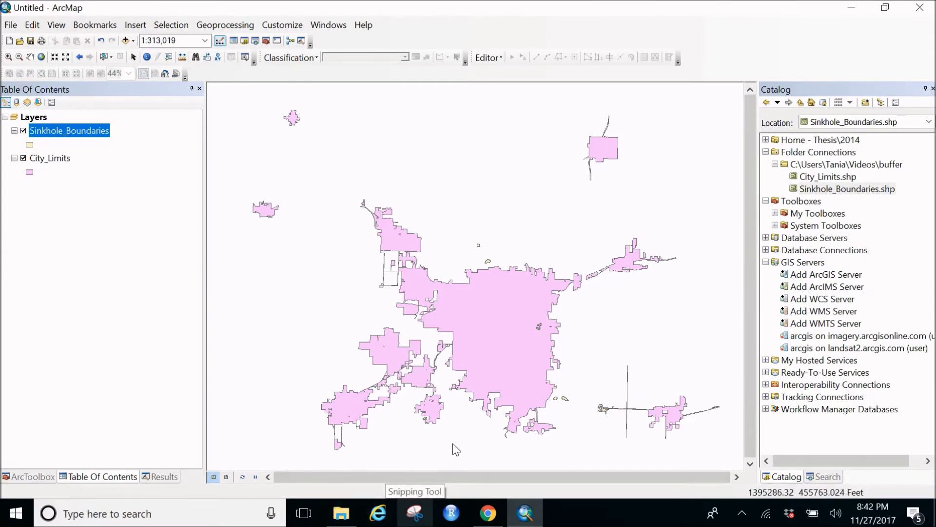
left_click(743, 516)
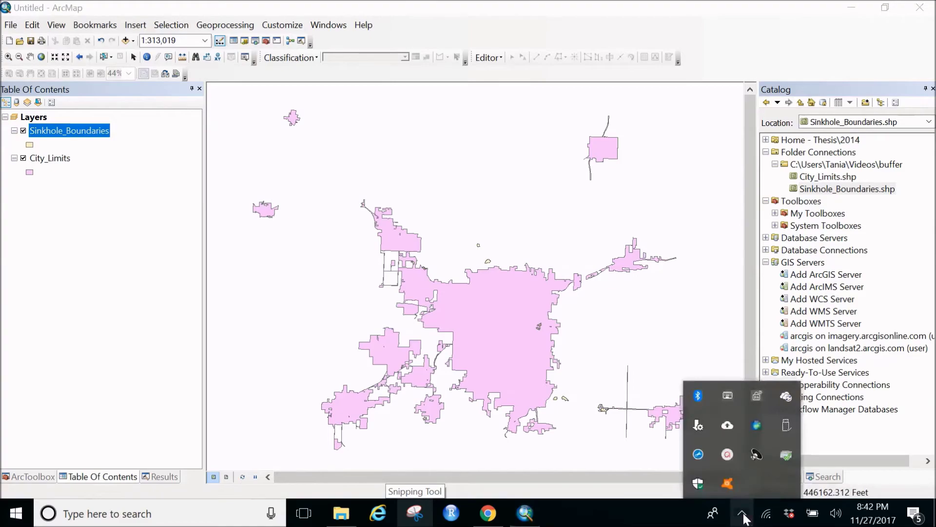